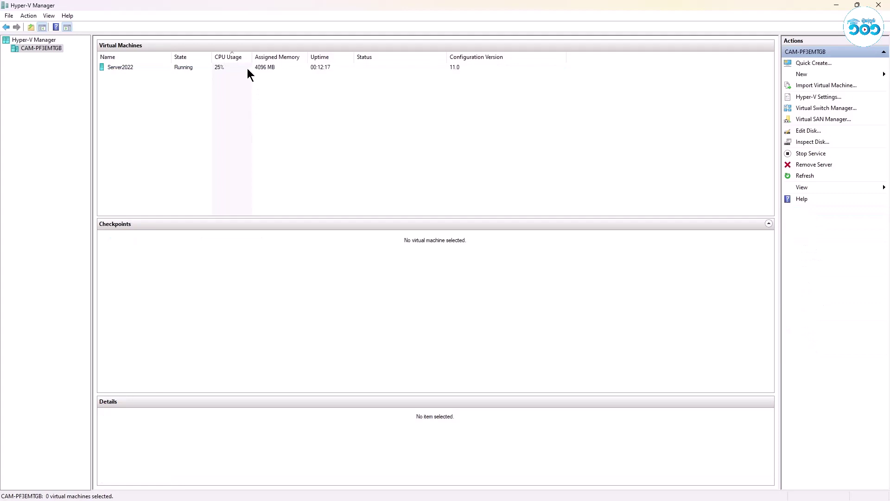
Connect to the Server2022 VM with the 'Use all my monitors' display option.
{"action": "left_click", "coordinate": [247, 68]}
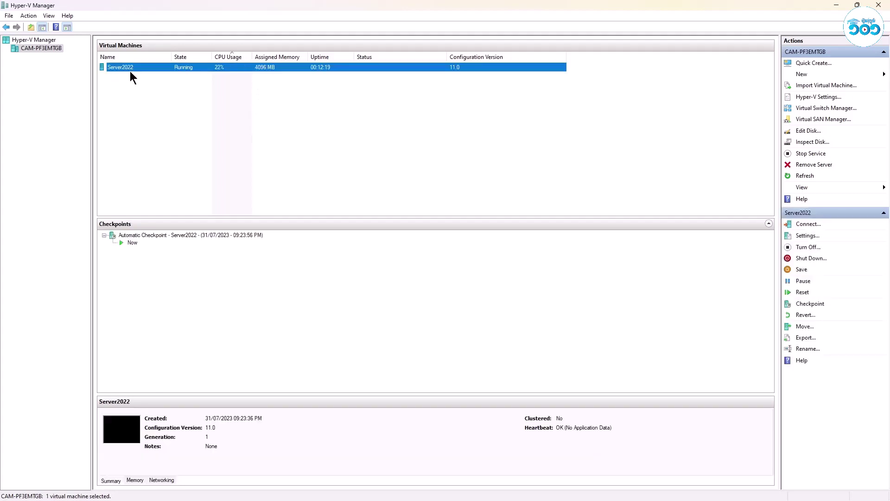
{"action": "right_click", "coordinate": [133, 69]}
{"action": "left_click", "coordinate": [148, 73]}
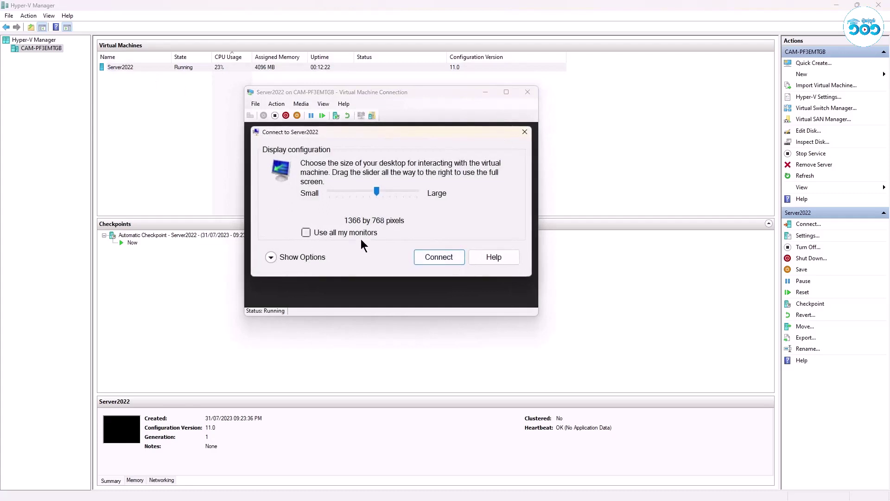
{"action": "left_click", "coordinate": [305, 262]}
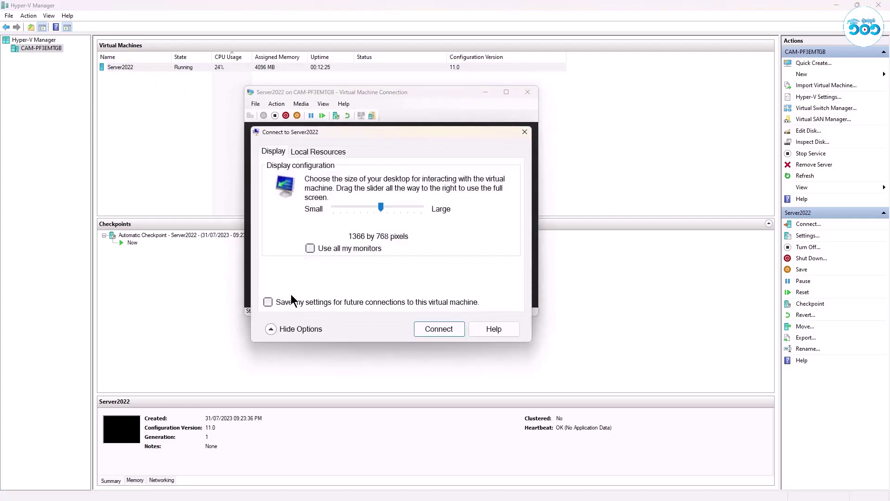
{"action": "left_click", "coordinate": [312, 251]}
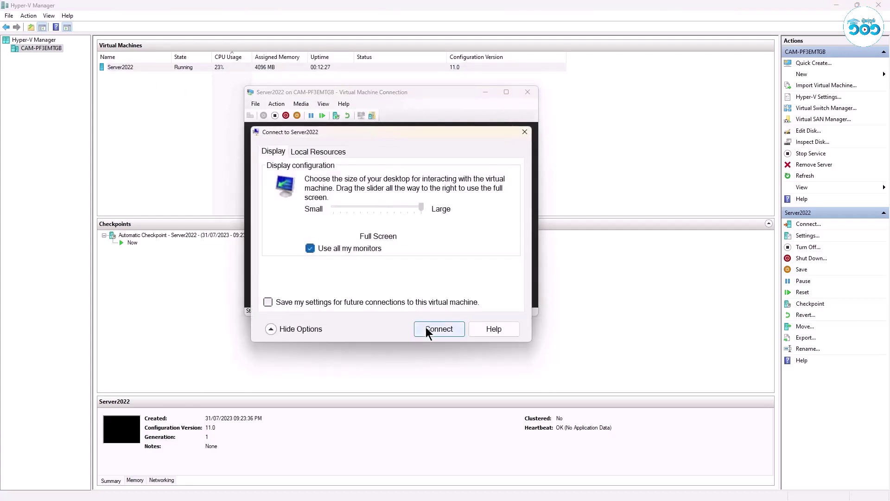
{"action": "left_click", "coordinate": [425, 327]}
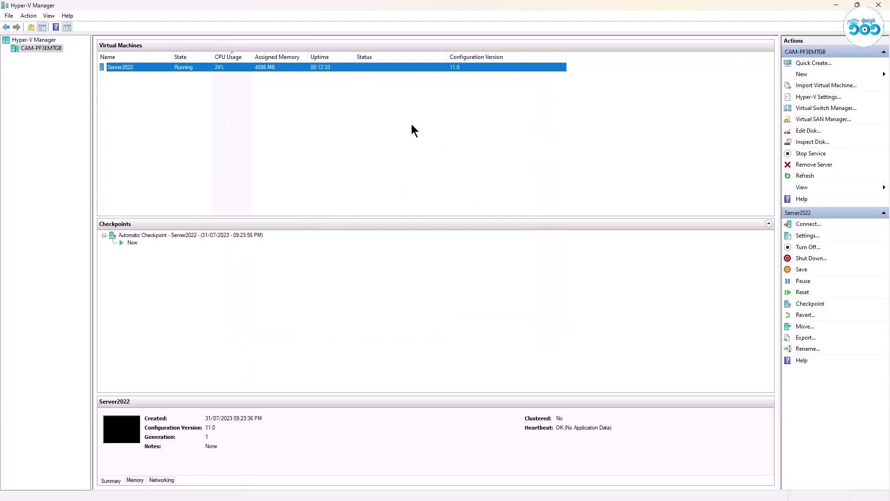
Leave the blank full-screen session and reopen the Server2022 connection dialog at 1366 by 768.
{"action": "left_click", "coordinate": [411, 131]}
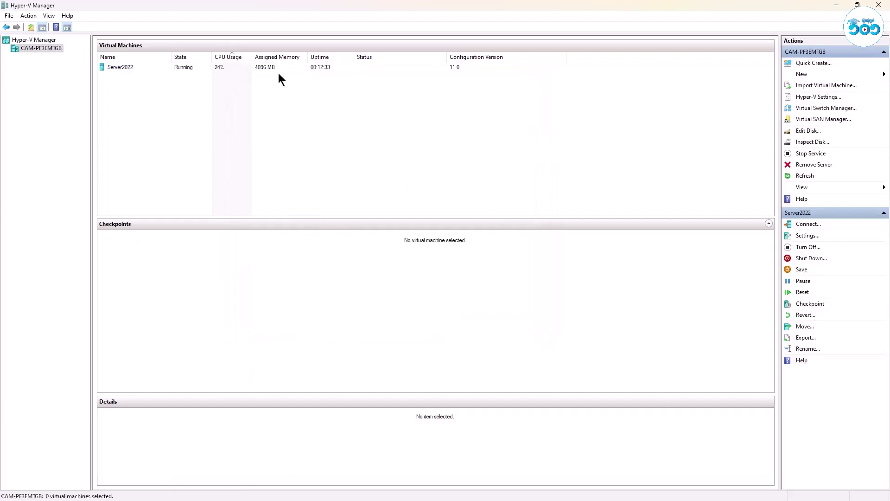
{"action": "left_click", "coordinate": [253, 67]}
{"action": "right_click", "coordinate": [253, 66]}
{"action": "key", "text": "Escape"}
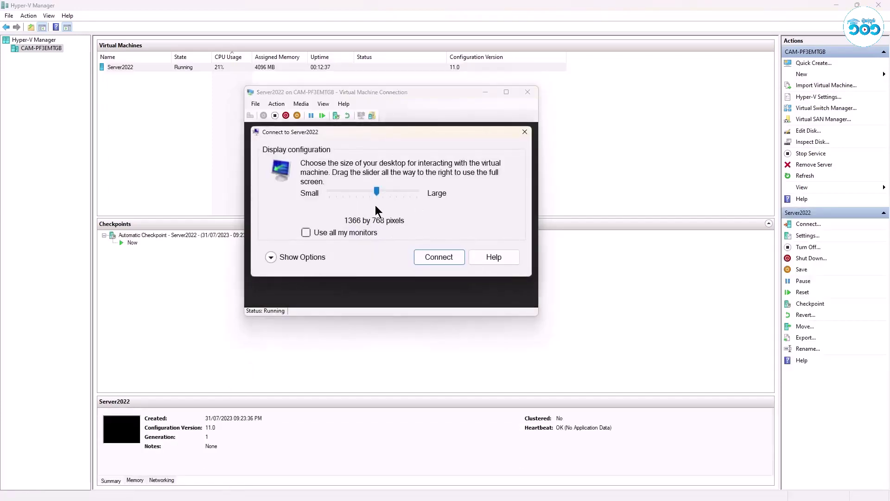
Connect at default size, sign in as Administrator, and switch the VM to full screen.
{"action": "left_click", "coordinate": [440, 258]}
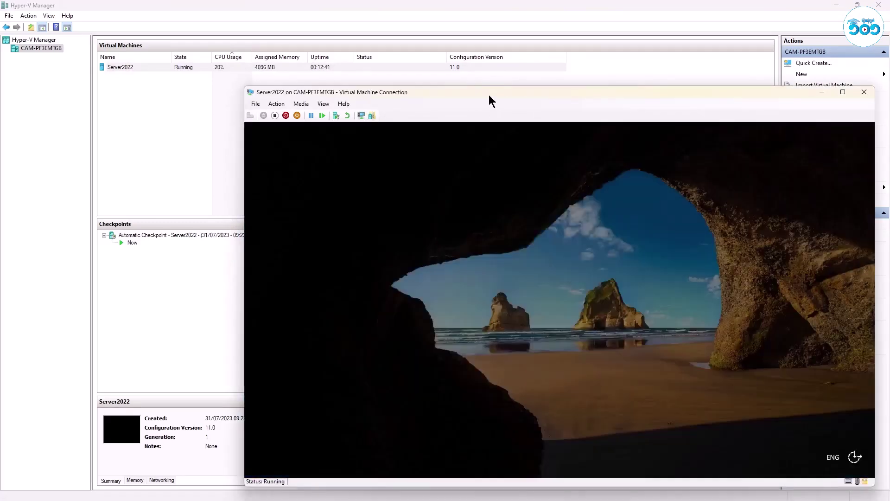
{"action": "left_click_drag", "start_coordinate": [488, 94], "coordinate": [337, 8]}
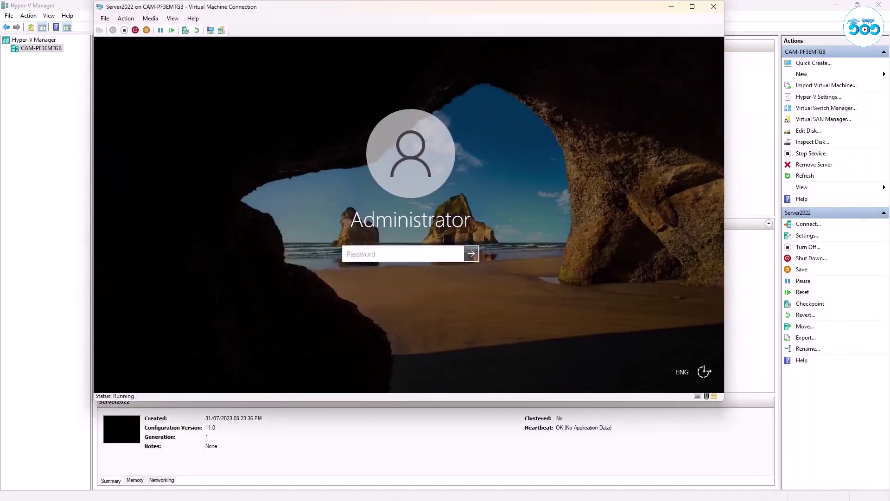
{"action": "type", "text": "P@ssw0rd"}
{"action": "key", "text": "Return"}
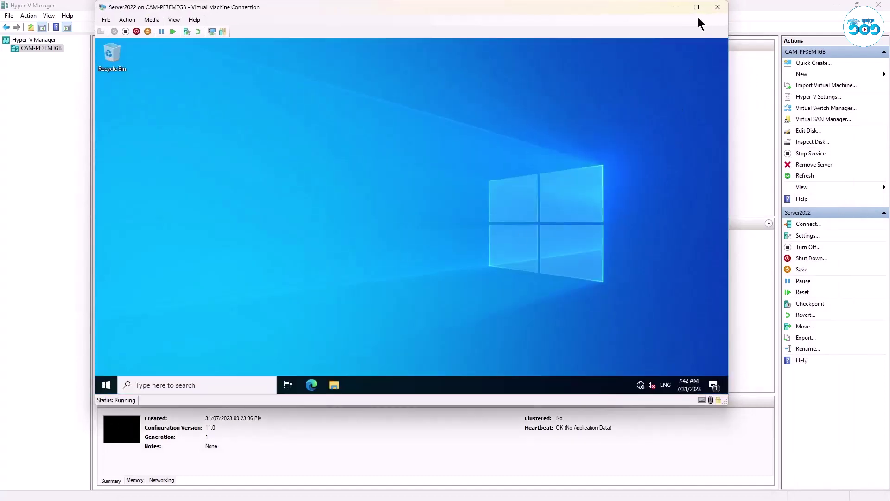
{"action": "left_click", "coordinate": [696, 7]}
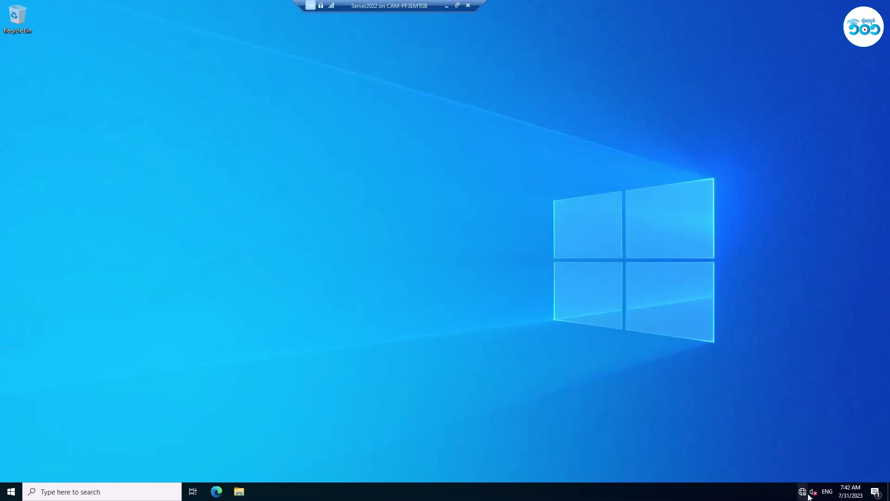
Check the clock and refresh the guest desktop several times.
{"action": "left_click", "coordinate": [852, 492]}
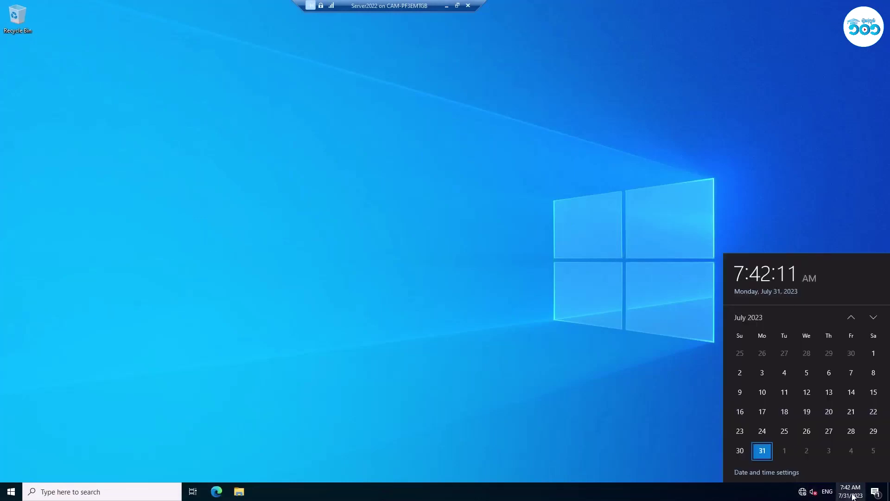
{"action": "left_click", "coordinate": [852, 496]}
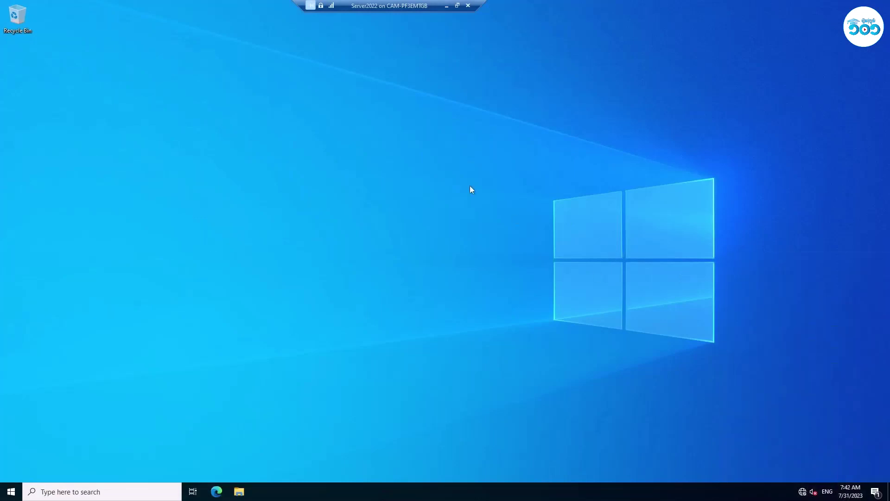
{"action": "right_click", "coordinate": [470, 186]}
{"action": "left_click", "coordinate": [493, 214]}
{"action": "right_click", "coordinate": [488, 213]}
{"action": "left_click", "coordinate": [493, 240]}
{"action": "right_click", "coordinate": [333, 155]}
{"action": "left_click", "coordinate": [365, 185]}
{"action": "right_click", "coordinate": [364, 188]}
{"action": "left_click", "coordinate": [370, 214]}
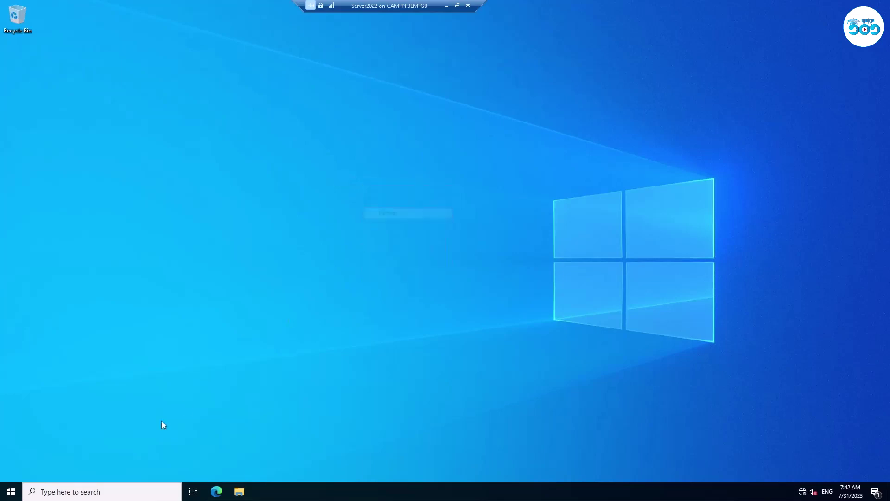
Search 'server' to launch Server Manager and show the Local Server page.
{"action": "left_click", "coordinate": [10, 490]}
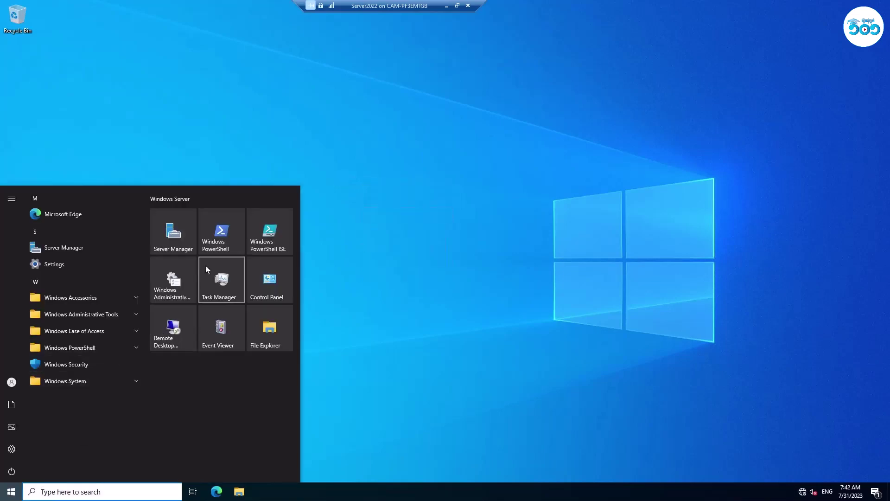
{"action": "left_click", "coordinate": [187, 244]}
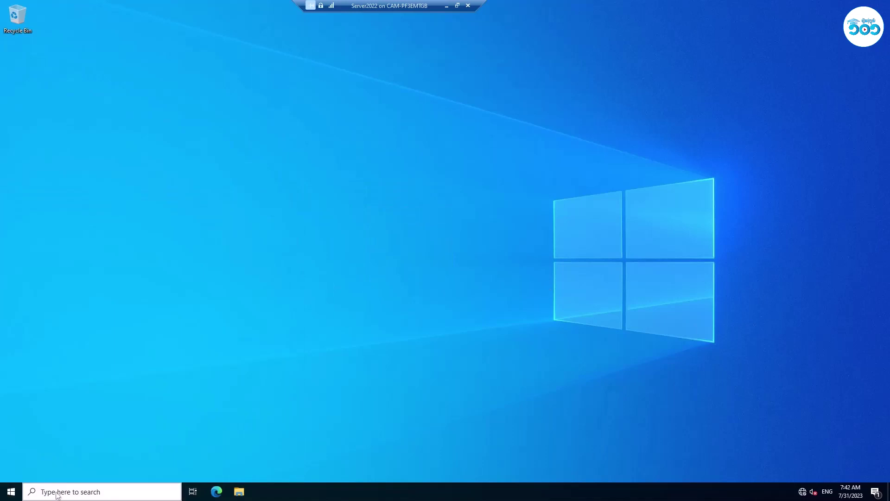
{"action": "left_click", "coordinate": [57, 493]}
{"action": "type", "text": "server"}
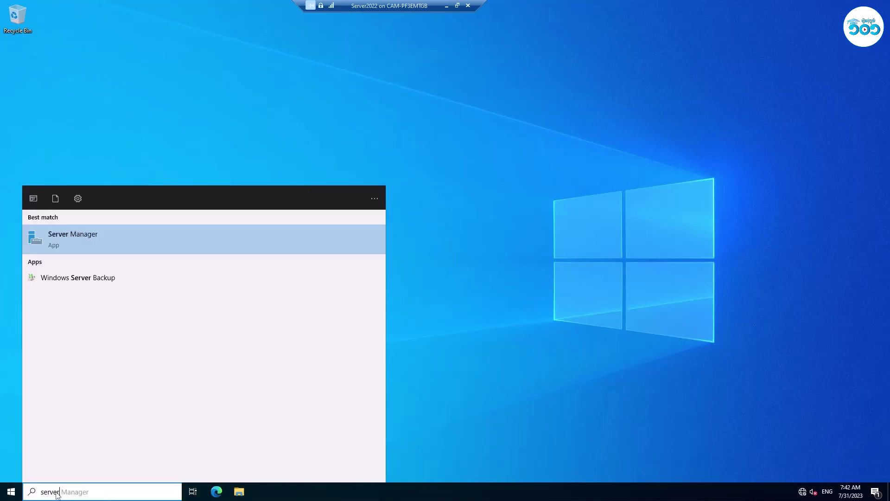
{"action": "left_click", "coordinate": [90, 245]}
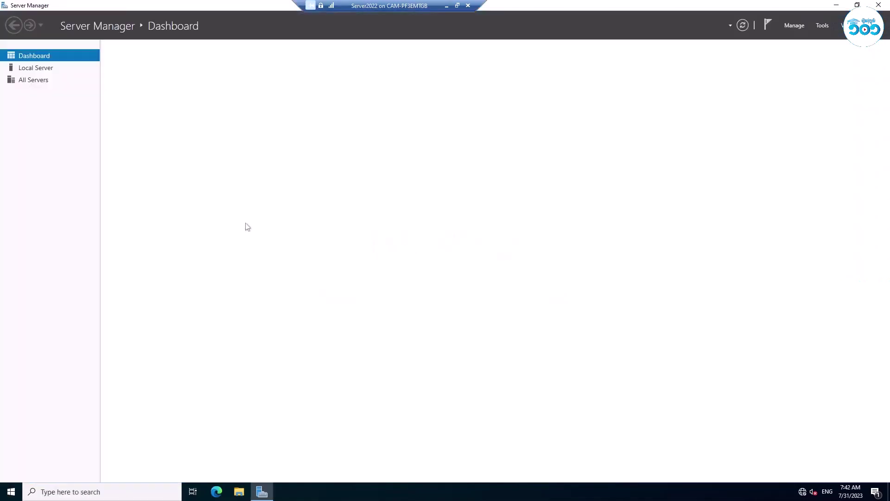
{"action": "left_click", "coordinate": [36, 68]}
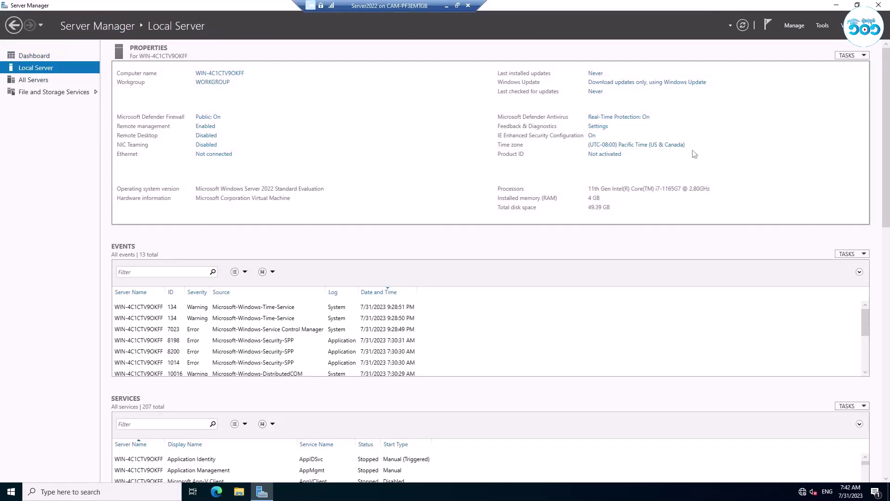
Change the time zone to (UTC+07:00) Bangkok, Hanoi, Jakarta and apply it.
{"action": "left_click", "coordinate": [628, 146]}
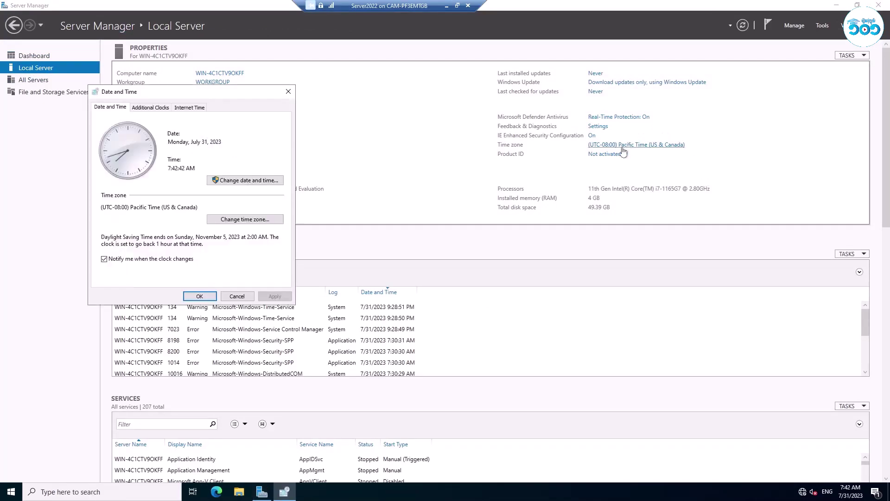
{"action": "left_click", "coordinate": [245, 219]}
{"action": "left_click", "coordinate": [253, 147]}
{"action": "left_click_drag", "start_coordinate": [279, 197], "coordinate": [276, 296]}
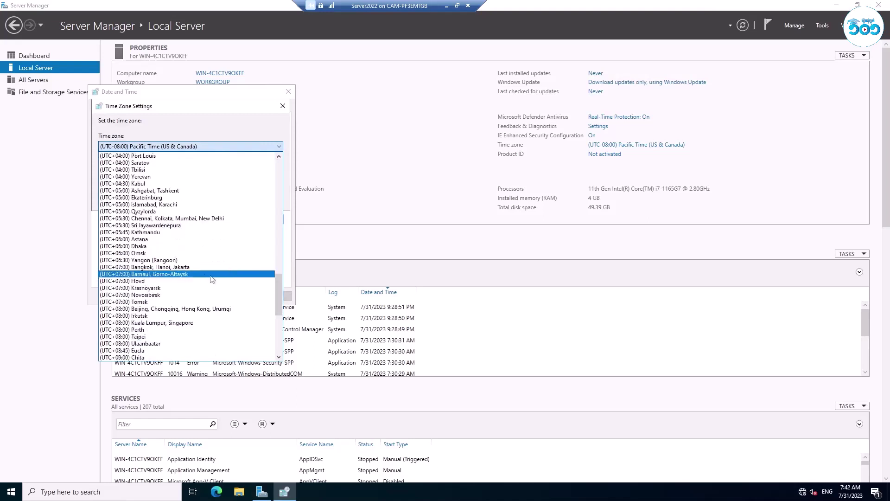
{"action": "left_click", "coordinate": [194, 273]}
{"action": "left_click", "coordinate": [223, 199]}
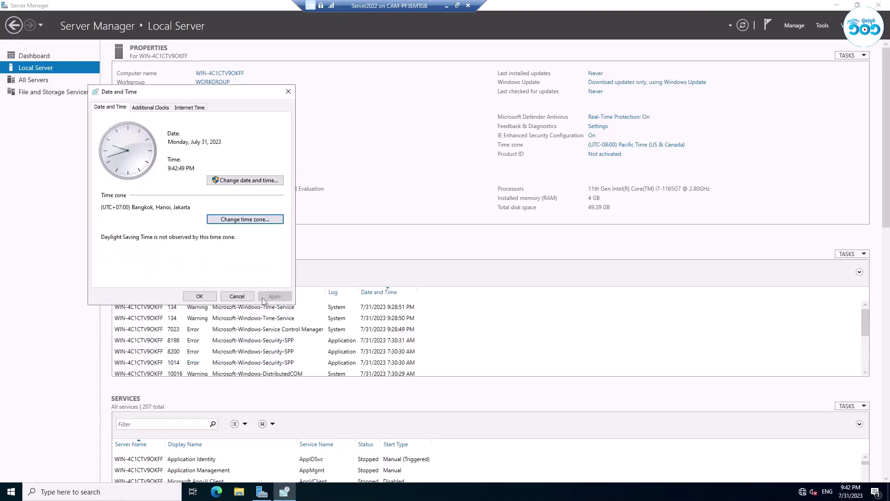
{"action": "left_click", "coordinate": [199, 296]}
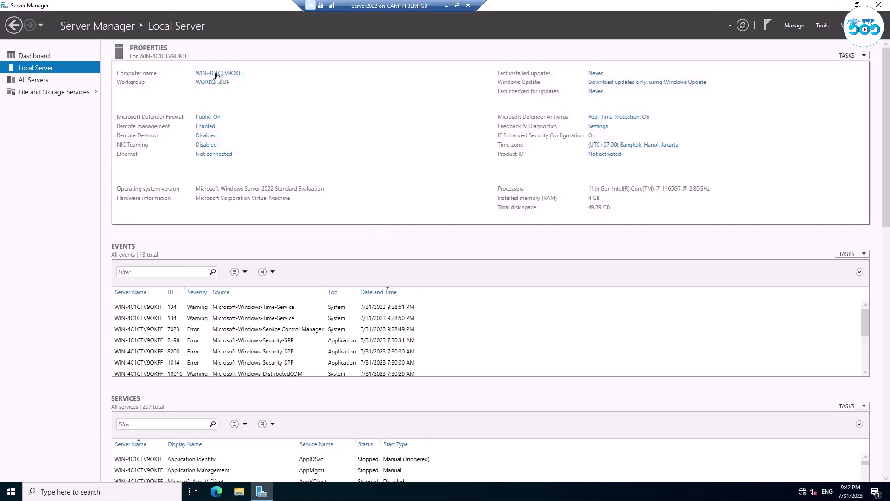
Open the computer name change options and select the current computer name.
{"action": "left_click", "coordinate": [217, 74]}
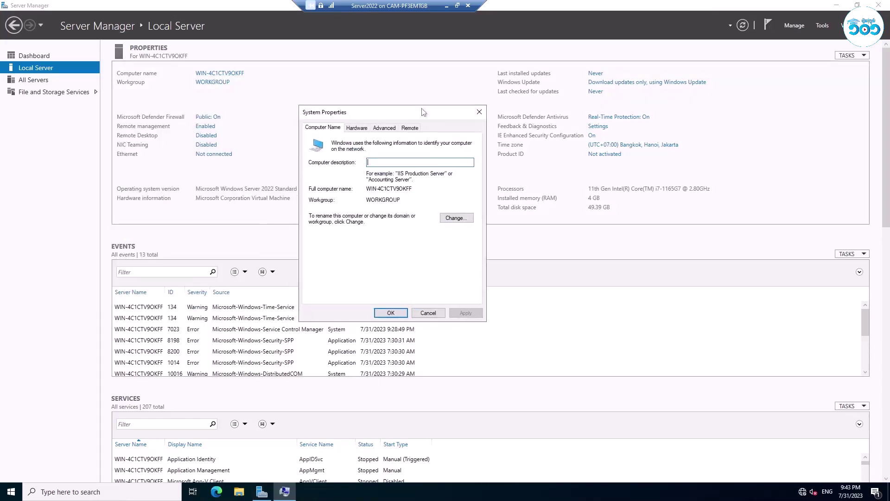
{"action": "left_click", "coordinate": [479, 112]}
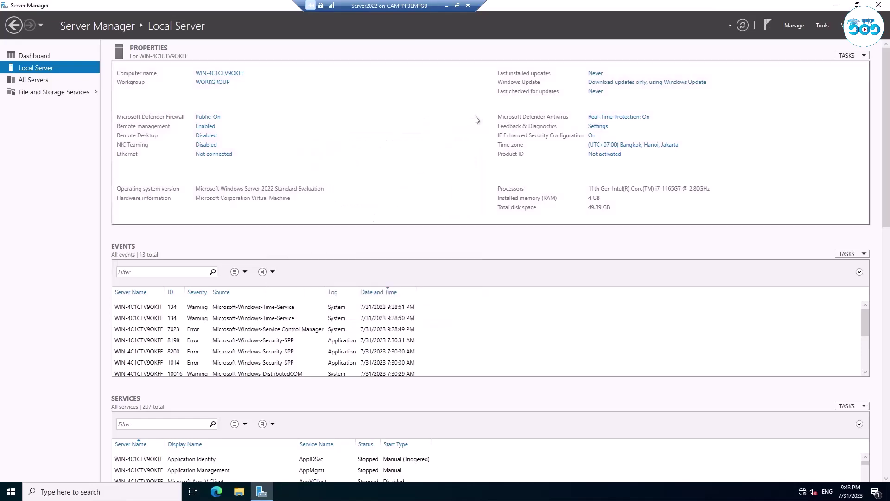
{"action": "left_click", "coordinate": [234, 74]}
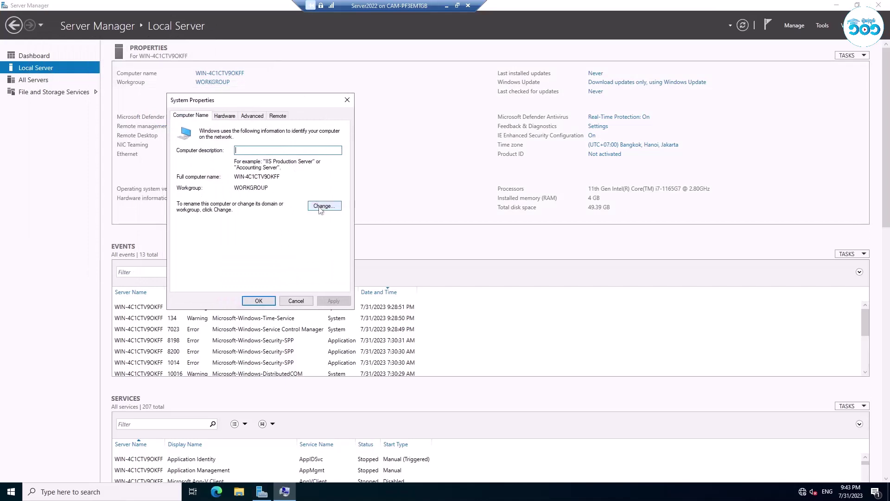
{"action": "left_click", "coordinate": [324, 206]}
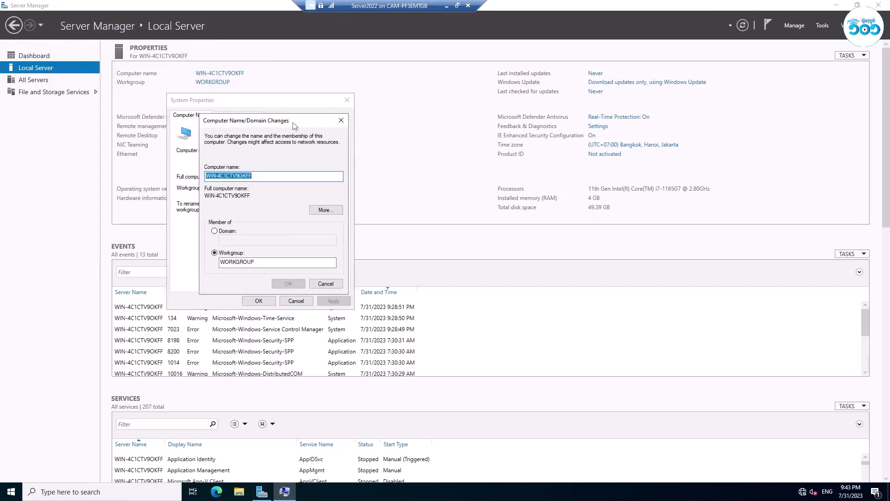
{"action": "left_click_drag", "start_coordinate": [254, 176], "coordinate": [202, 179]}
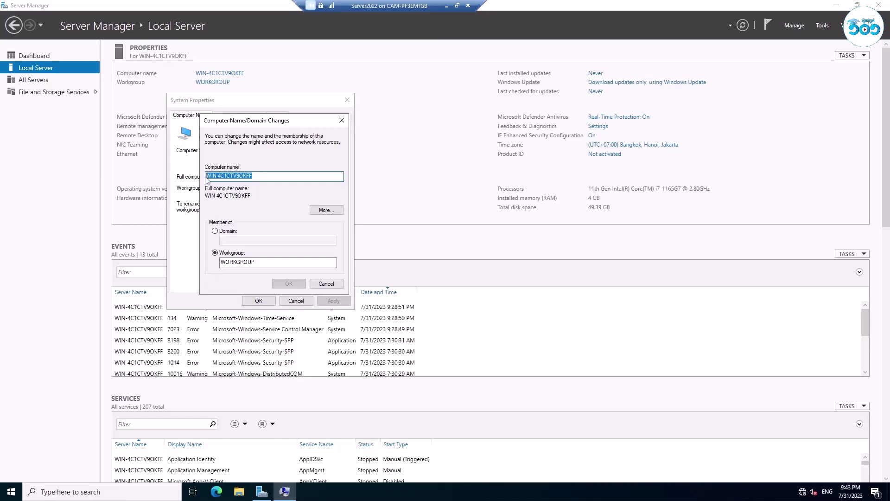
{"action": "left_click_drag", "start_coordinate": [254, 176], "coordinate": [213, 176]}
{"action": "left_click", "coordinate": [253, 176]}
{"action": "left_click_drag", "start_coordinate": [253, 176], "coordinate": [206, 177]}
{"action": "left_click", "coordinate": [253, 176]}
{"action": "double_click", "coordinate": [252, 176]}
Rename the computer to DC1, postpone the restart, and check the network status.
{"action": "type", "text": "DC1"}
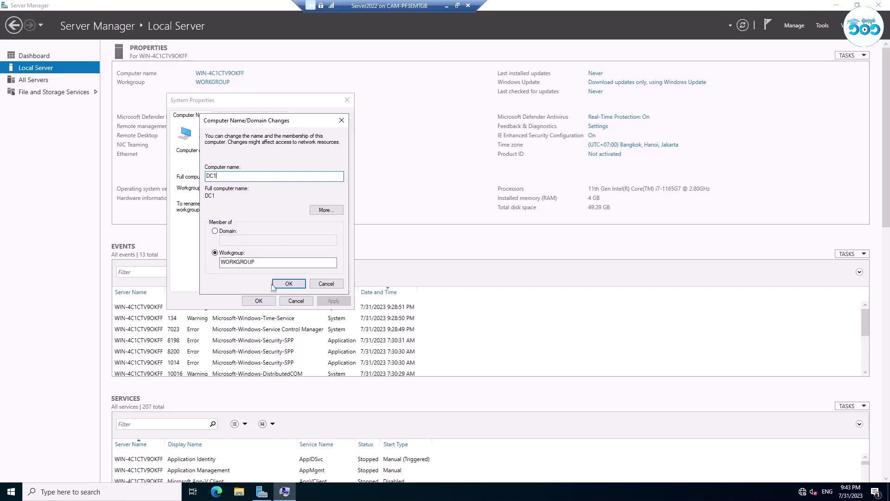
{"action": "left_click", "coordinate": [286, 284]}
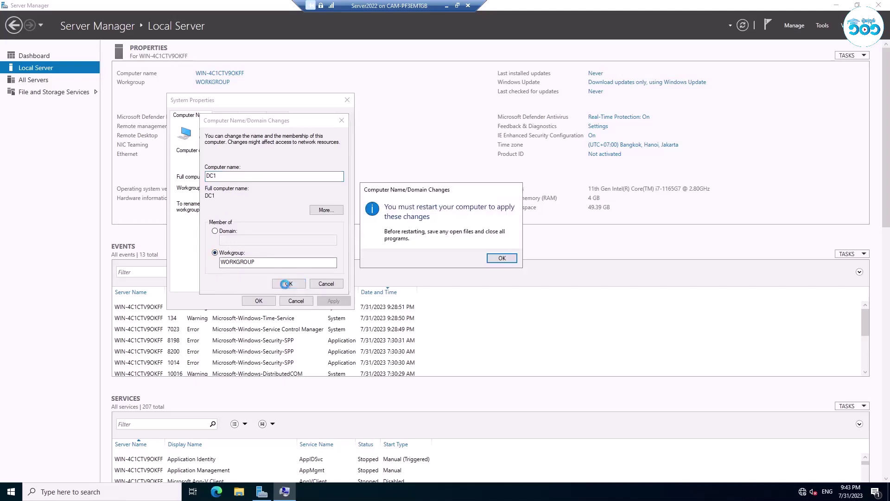
{"action": "left_click", "coordinate": [495, 258]}
{"action": "key", "text": "Return"}
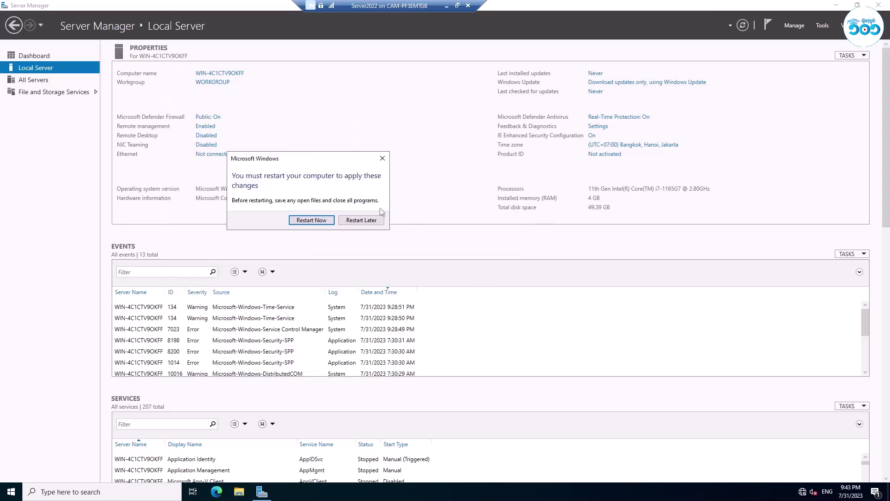
{"action": "left_click", "coordinate": [366, 221]}
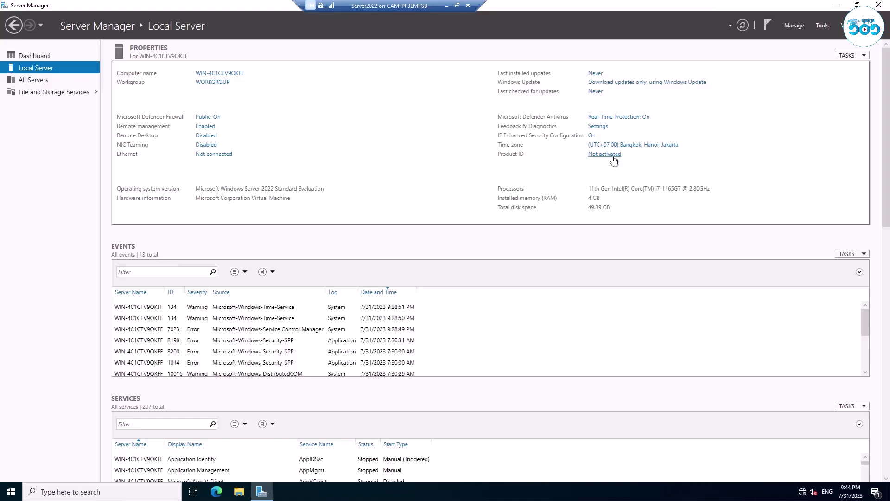
{"action": "left_click", "coordinate": [802, 492]}
{"action": "left_click", "coordinate": [761, 380]}
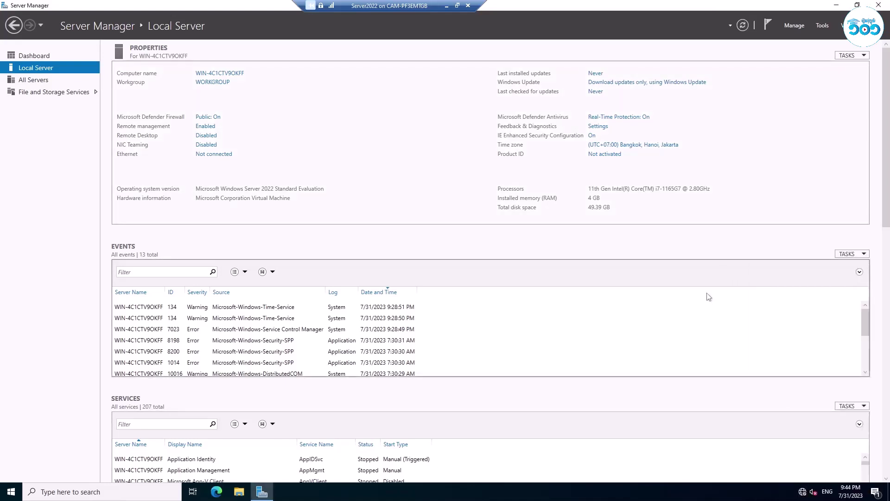
Minimize the VM window and open the Server2022 settings in Hyper-V Manager.
{"action": "left_click", "coordinate": [447, 6]}
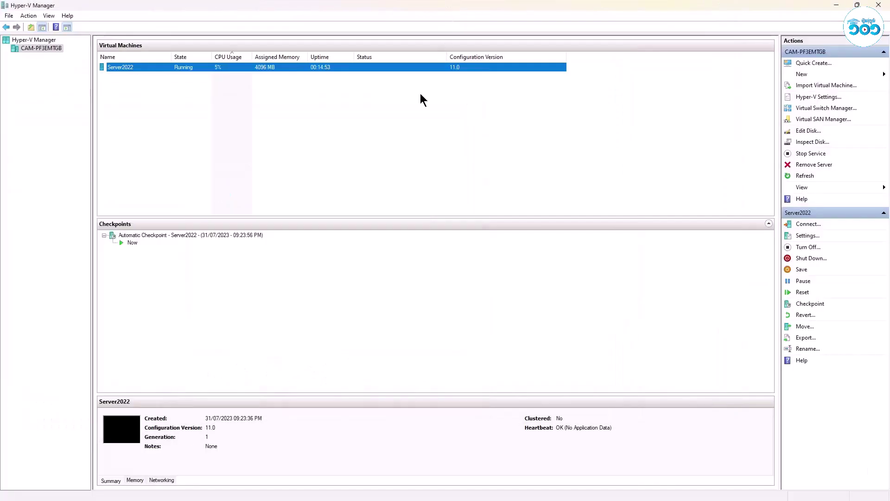
{"action": "left_click", "coordinate": [263, 67]}
{"action": "right_click", "coordinate": [263, 67]}
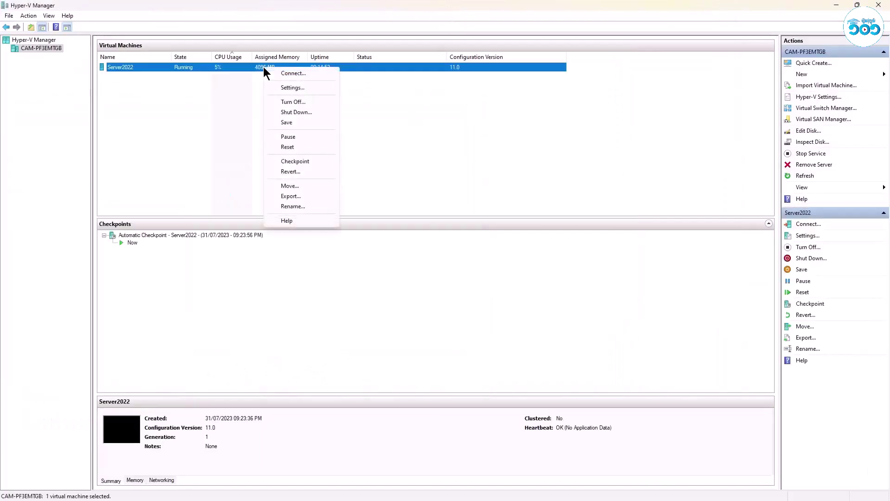
{"action": "left_click", "coordinate": [290, 89]}
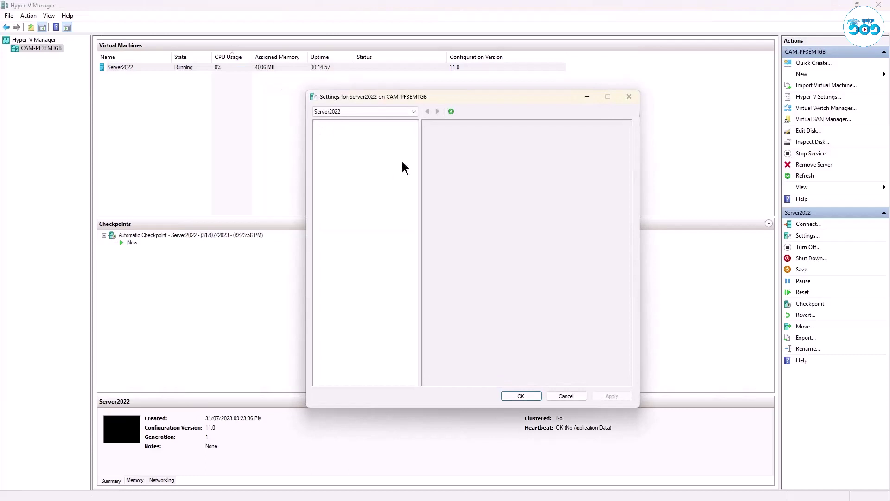
{"action": "left_click_drag", "start_coordinate": [425, 103], "coordinate": [370, 90]}
Connect the Network Adapter to Default Switch and save the VM settings.
{"action": "left_click", "coordinate": [290, 144]}
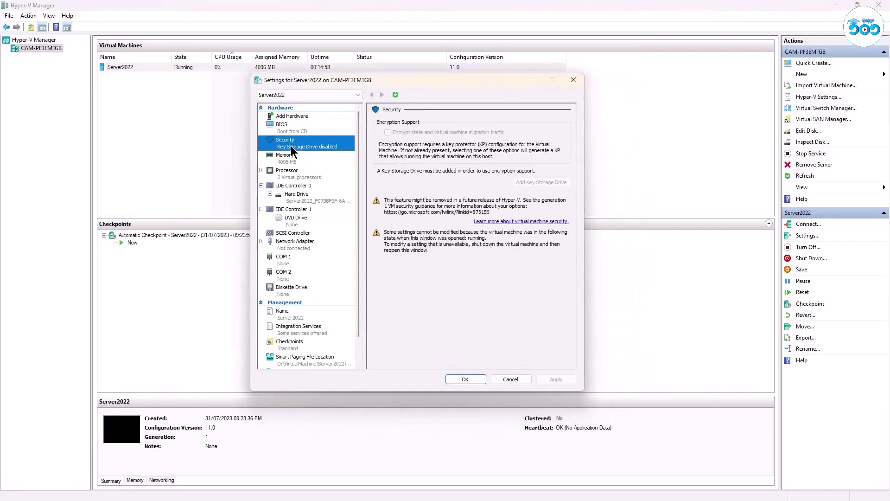
{"action": "left_click", "coordinate": [299, 243]}
{"action": "left_click", "coordinate": [427, 138]}
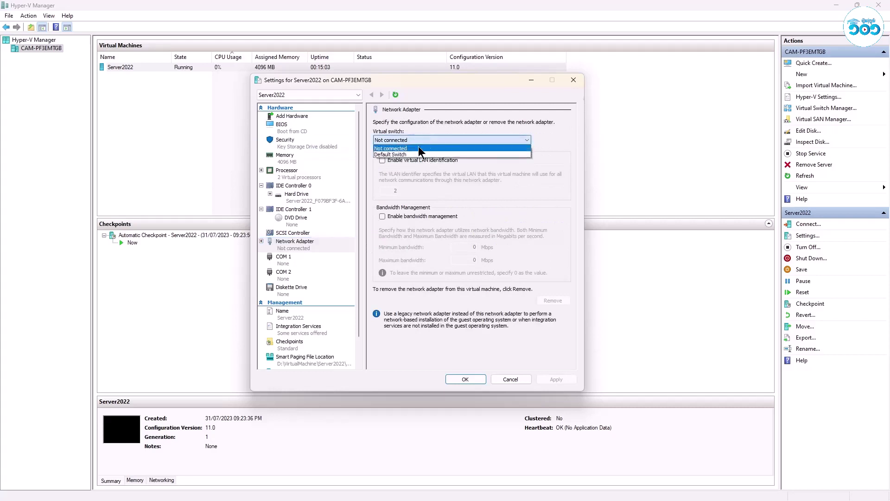
{"action": "left_click", "coordinate": [418, 154]}
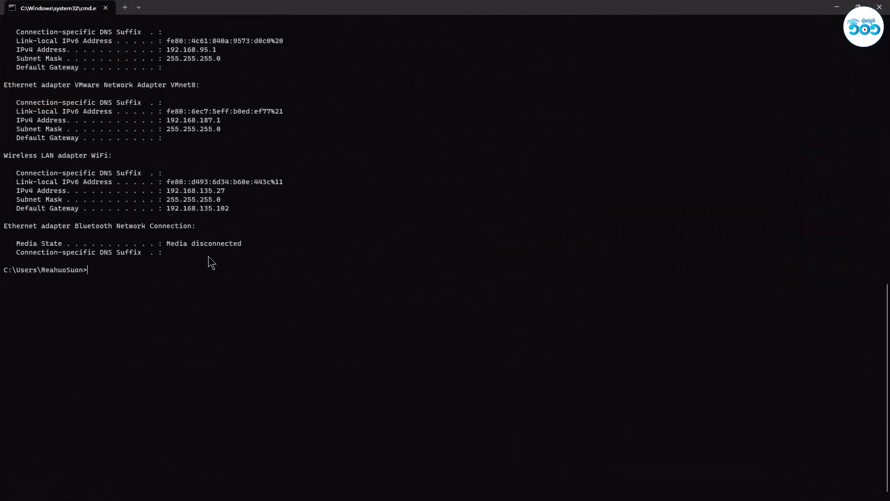
{"action": "scroll", "coordinate": [210, 261], "scroll_direction": "up", "scroll_amount": 2}
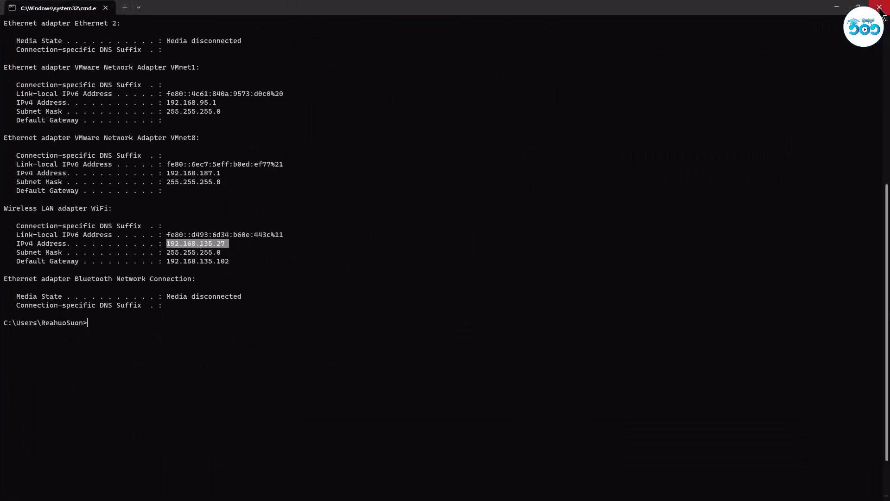
{"action": "left_click", "coordinate": [858, 7]}
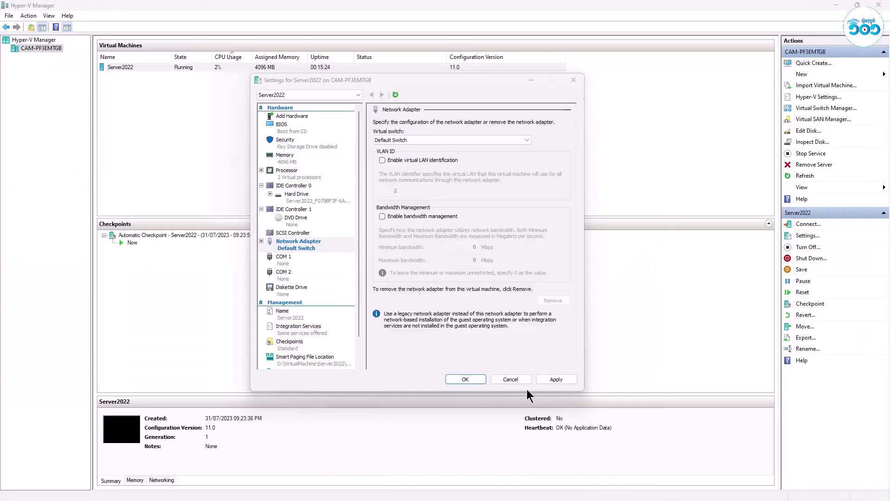
{"action": "left_click", "coordinate": [471, 380]}
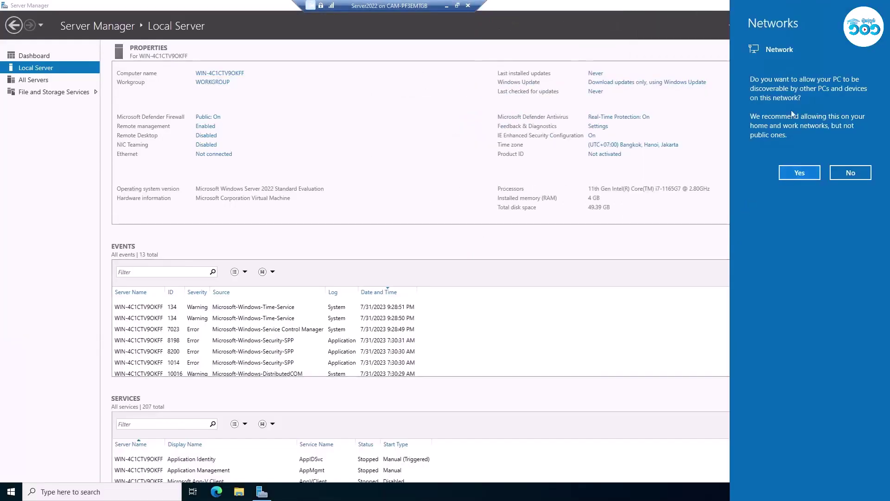
Allow network discovery, minimize Server Manager, and refresh the desktop.
{"action": "left_click", "coordinate": [804, 172]}
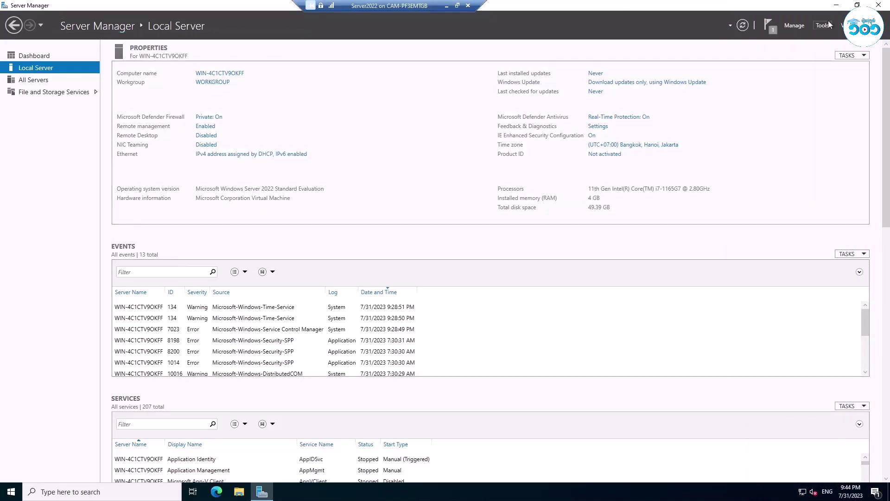
{"action": "left_click", "coordinate": [837, 5]}
{"action": "right_click", "coordinate": [416, 142]}
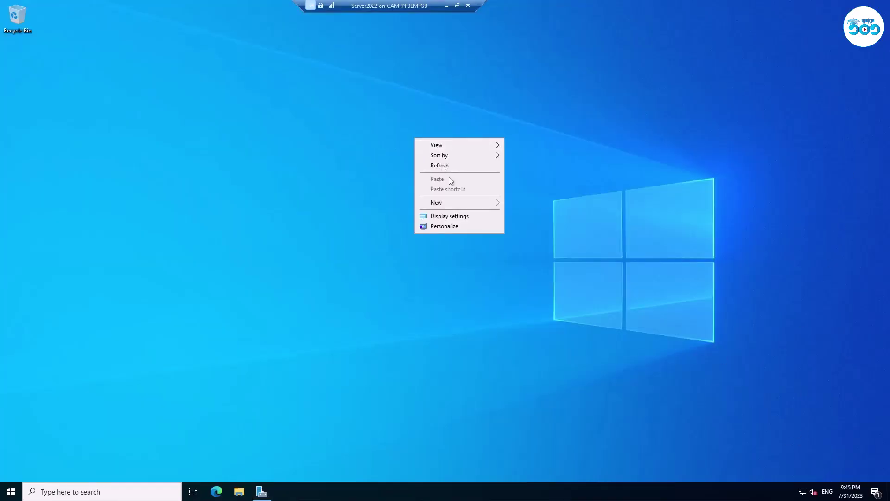
{"action": "left_click", "coordinate": [449, 165]}
Run cmd, execute ipconfig, and select the IPv4 address 172.26.111.71.
{"action": "key", "text": "super+r"}
{"action": "type", "text": "cmd"}
{"action": "key", "text": "Return"}
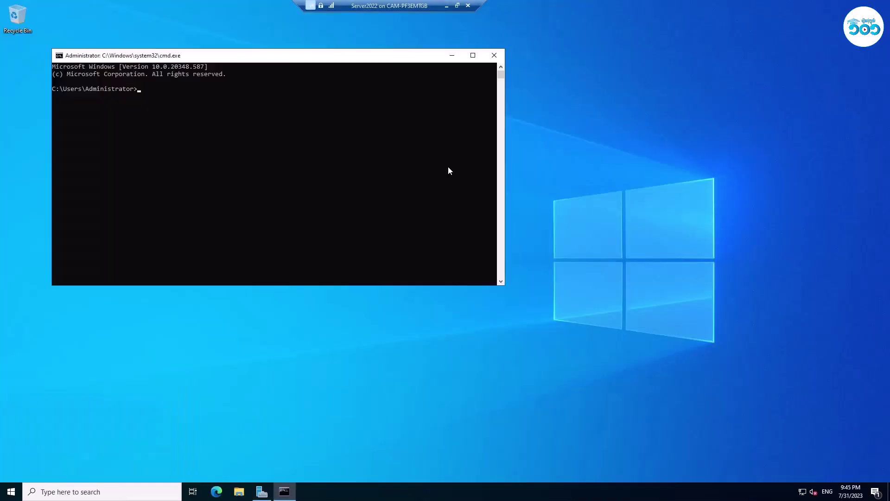
{"action": "type", "text": "ipcoinfig"}
{"action": "key", "text": "Return"}
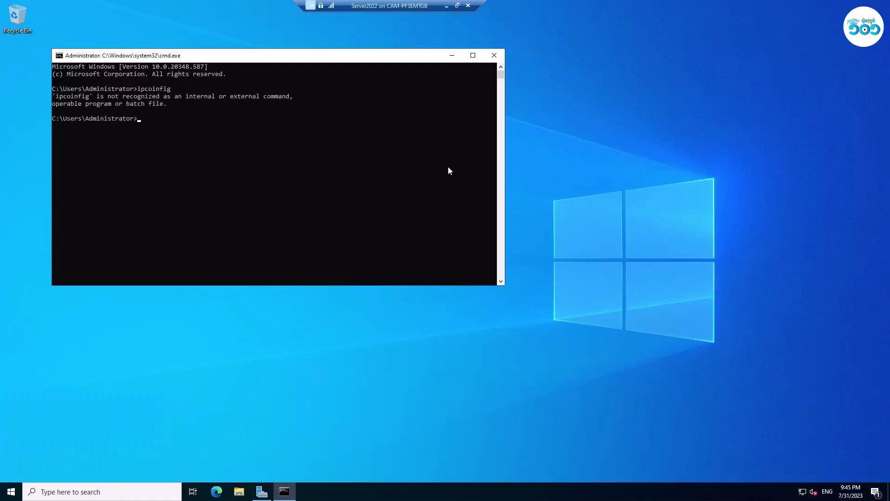
{"action": "type", "text": "ipcoinnnfig"}
{"action": "key", "text": "Return"}
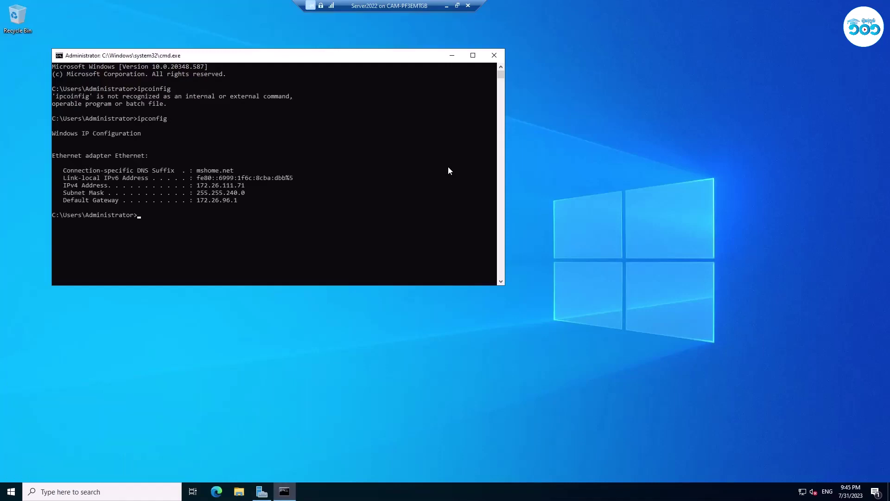
{"action": "left_click_drag", "start_coordinate": [244, 188], "coordinate": [197, 187]}
Copy 172.26.111.71, close the command prompt, refresh the desktop, and return to Server Manager.
{"action": "key", "text": "ctrl+c"}
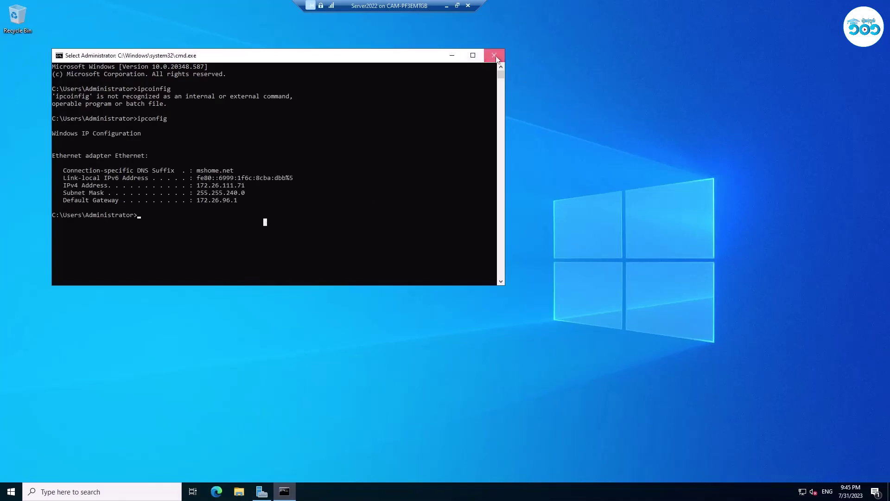
{"action": "left_click", "coordinate": [494, 55]}
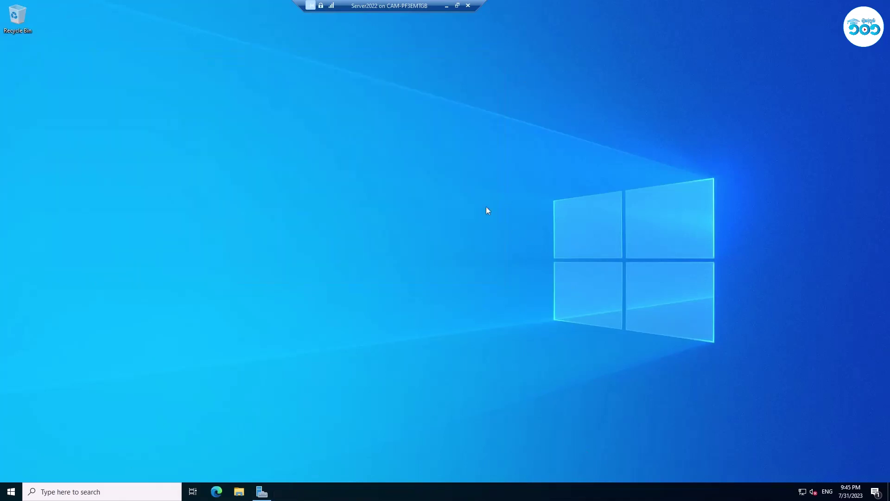
{"action": "right_click", "coordinate": [474, 193]}
{"action": "left_click", "coordinate": [495, 220]}
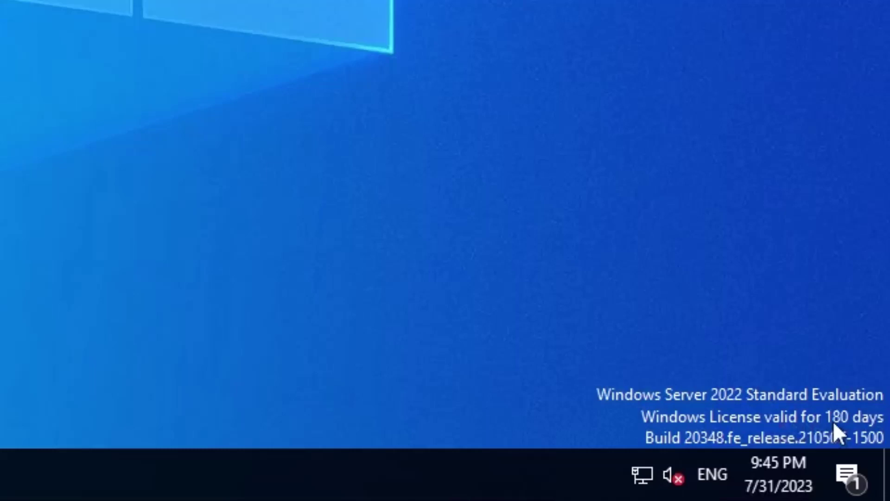
{"action": "right_click", "coordinate": [9, 4]}
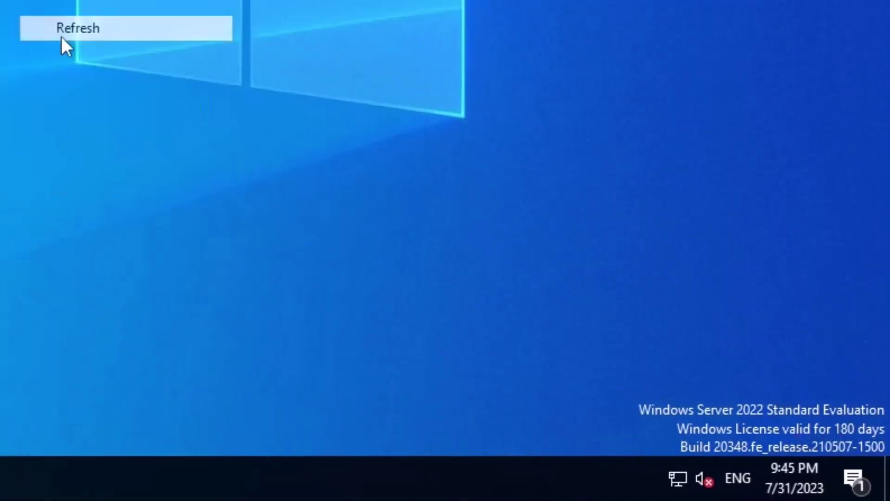
{"action": "left_click", "coordinate": [62, 36]}
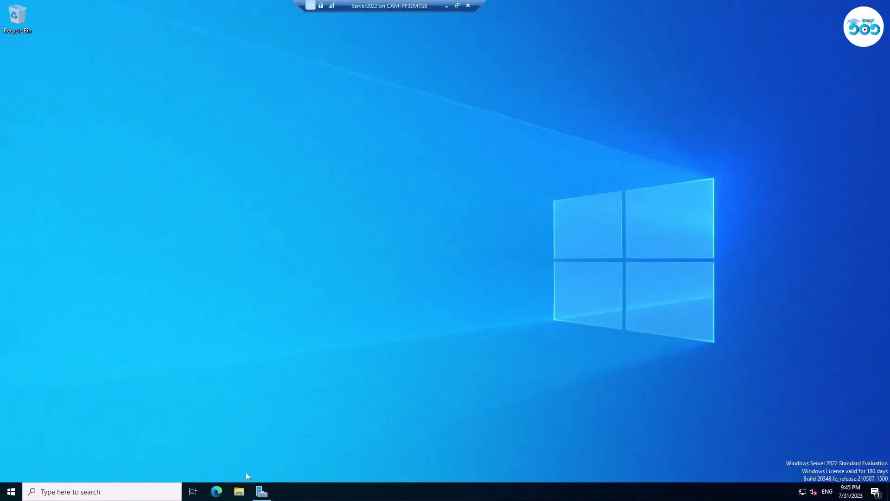
{"action": "left_click", "coordinate": [262, 492]}
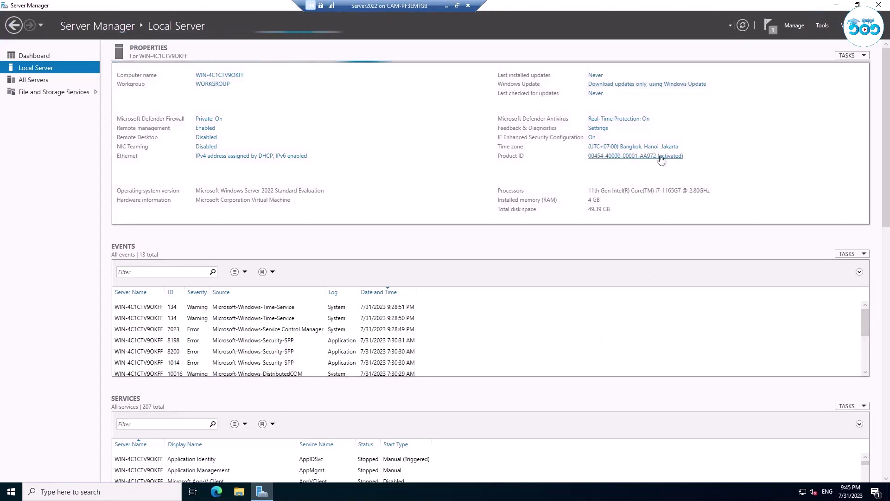
Open the Ethernet connection status from Local Server, then close it and Network Connections.
{"action": "left_click", "coordinate": [245, 155]}
{"action": "double_click", "coordinate": [279, 169]}
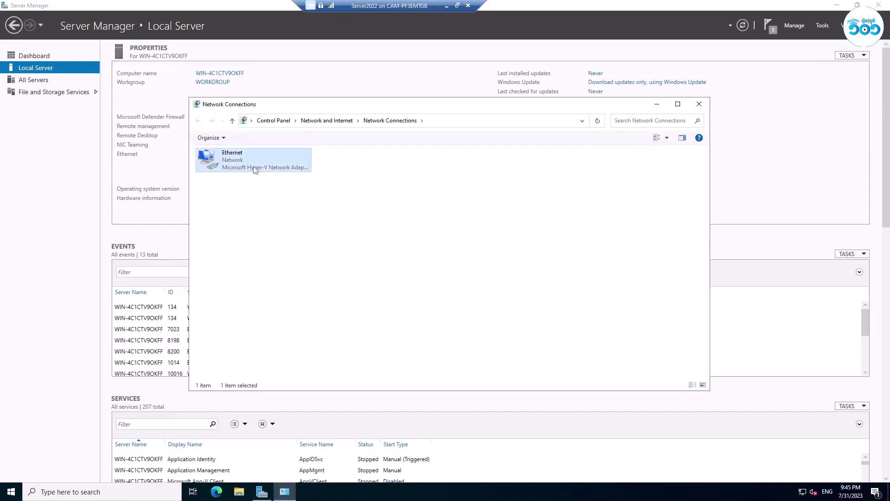
{"action": "left_click", "coordinate": [523, 153]}
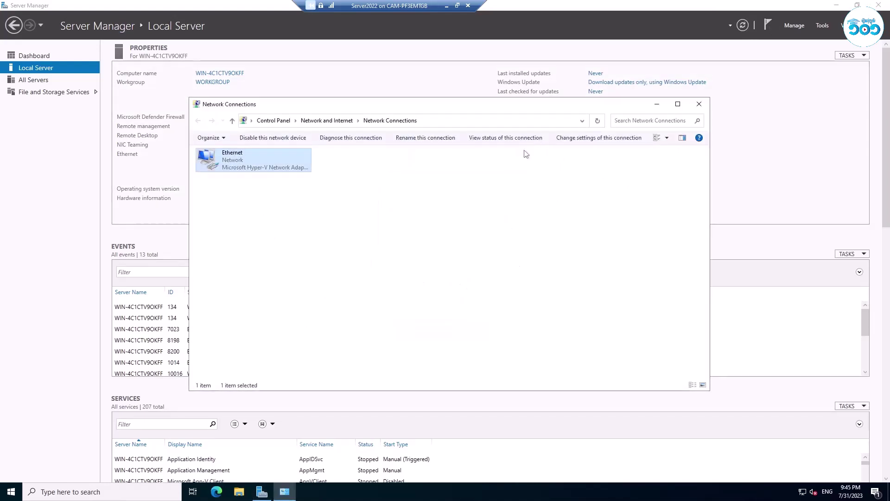
{"action": "left_click", "coordinate": [286, 212]}
{"action": "left_click", "coordinate": [697, 106]}
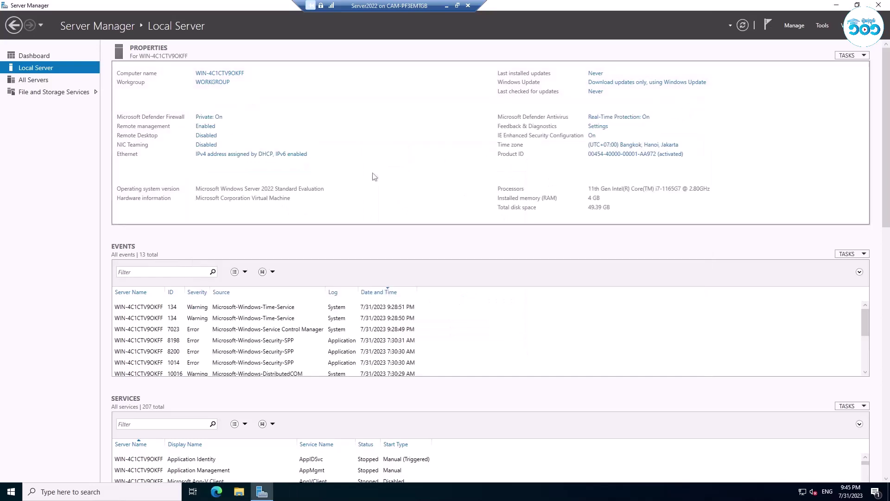
Reopen Ethernet Status and Properties, then open Internet Protocol Version 4 (TCP/IPv4).
{"action": "left_click", "coordinate": [229, 154]}
{"action": "double_click", "coordinate": [229, 159]}
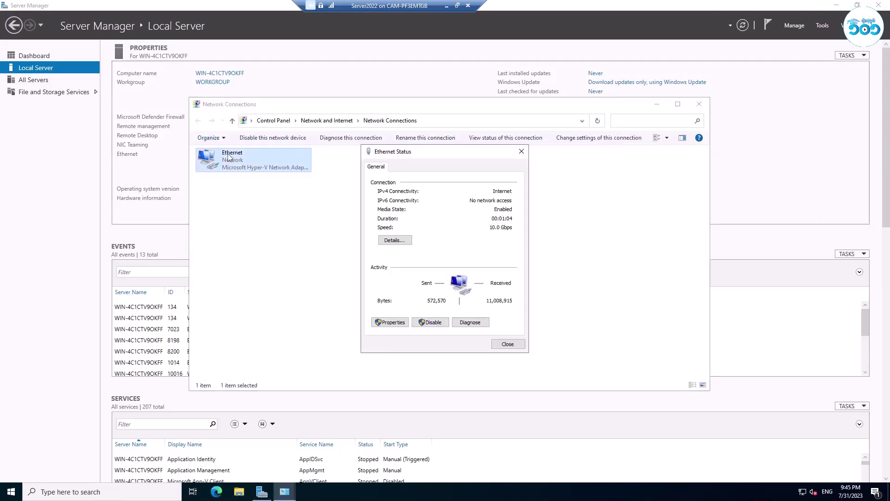
{"action": "left_click", "coordinate": [390, 322]}
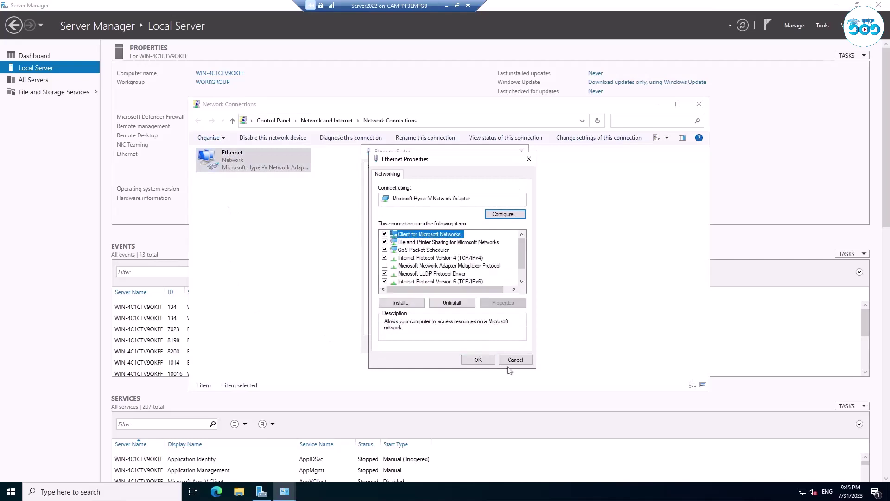
{"action": "left_click", "coordinate": [525, 363]}
{"action": "left_click", "coordinate": [509, 343]}
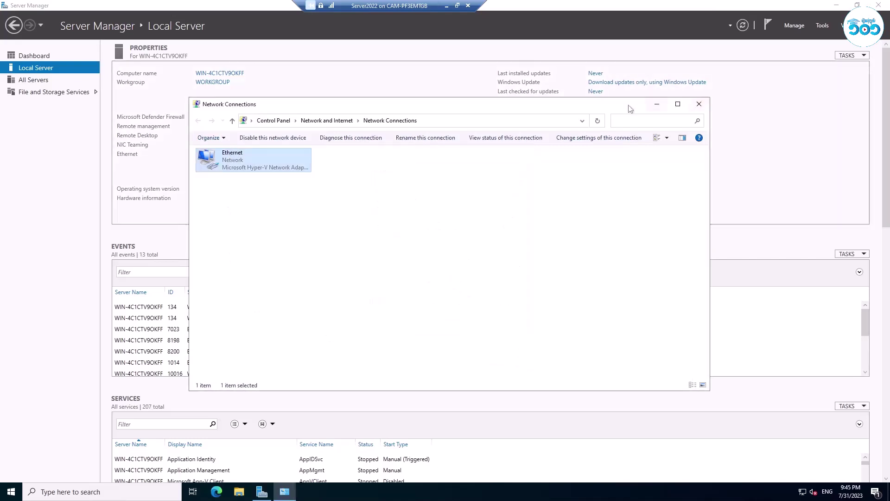
{"action": "left_click_drag", "start_coordinate": [630, 109], "coordinate": [617, 88]}
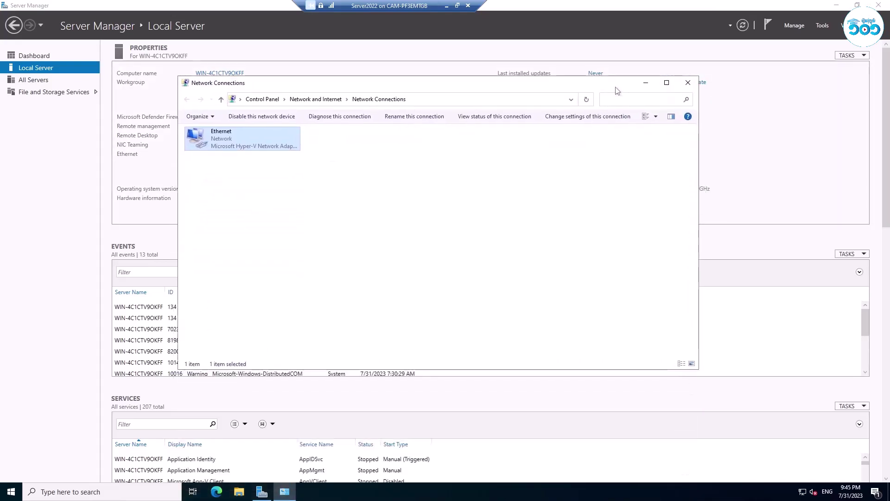
{"action": "double_click", "coordinate": [254, 138]}
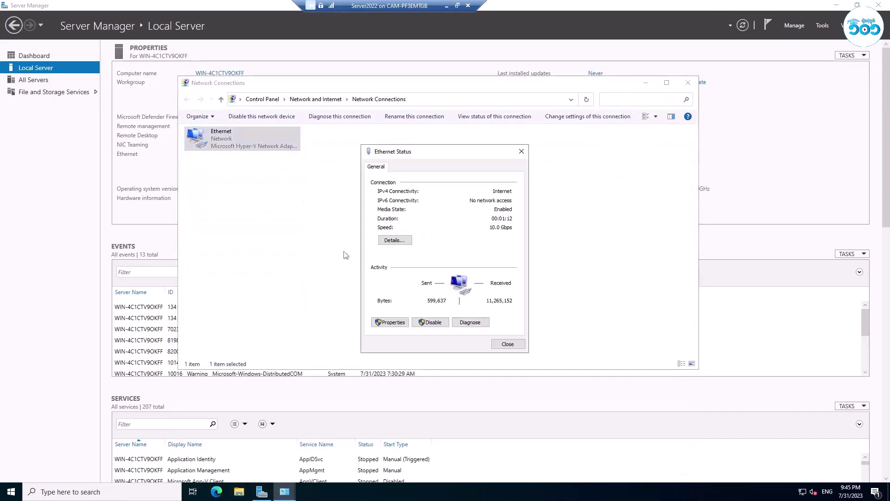
{"action": "left_click", "coordinate": [389, 321]}
{"action": "double_click", "coordinate": [465, 258]}
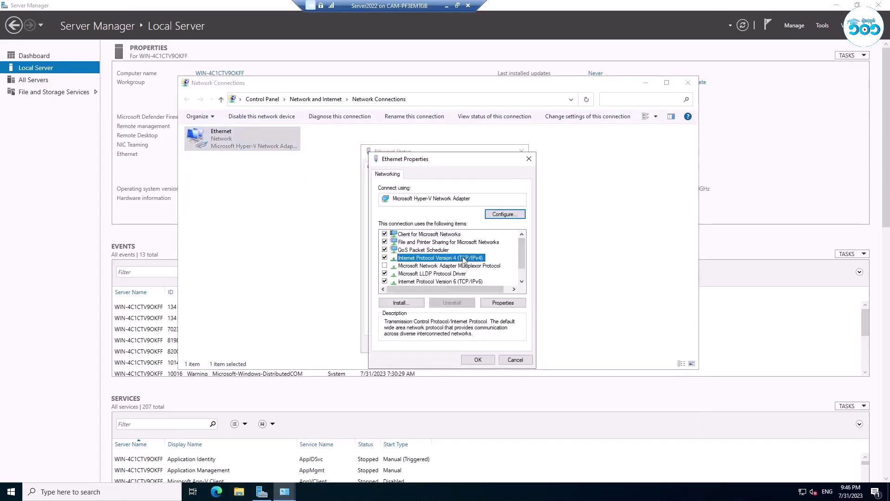
Set static IP 172.16.99.254, mask 255.255.255.0, gateway 172.16.99.1, DNS 172.16.99.254, then close windows.
{"action": "left_click", "coordinate": [434, 261]}
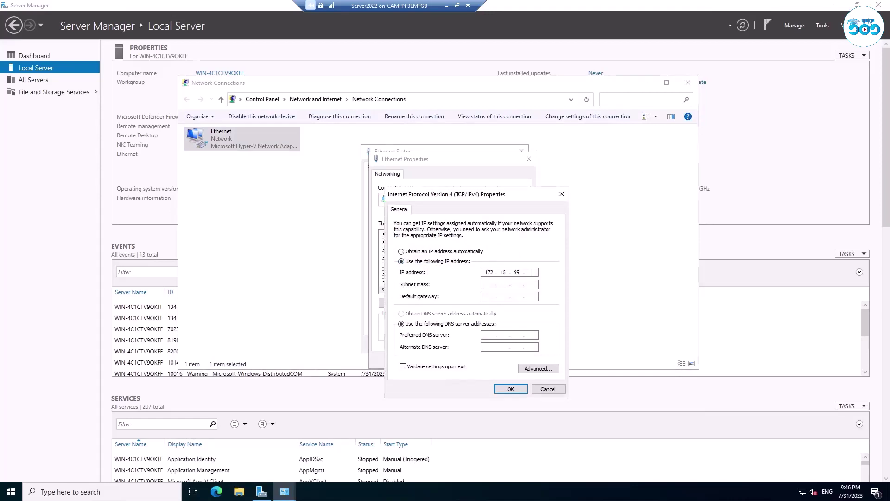
{"action": "type", "text": "172.16.99.254"}
{"action": "type", "text": "225"}
{"action": "type", "text": "255255"}
{"action": "left_click", "coordinate": [489, 335]}
{"action": "left_click", "coordinate": [517, 392]}
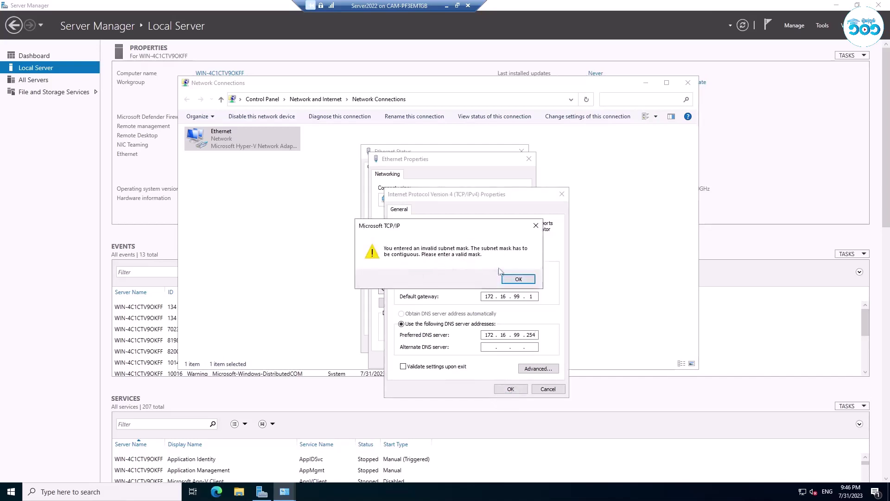
{"action": "left_click", "coordinate": [513, 278]}
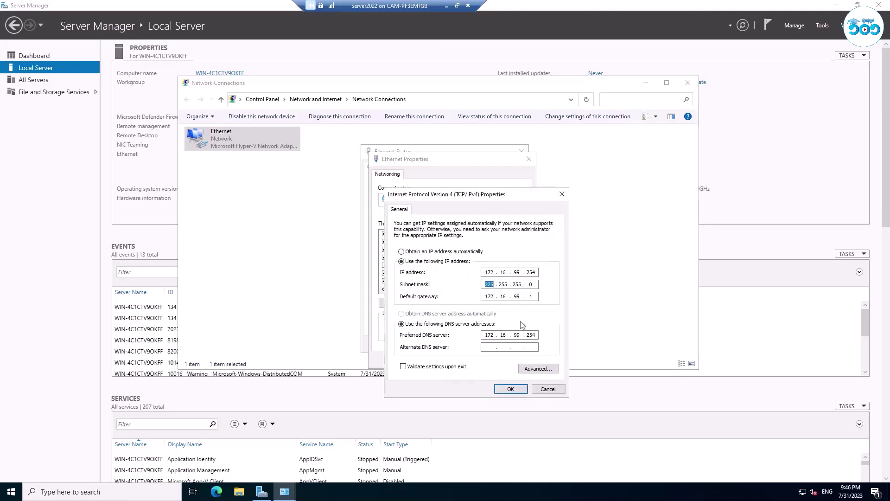
{"action": "type", "text": "255"}
{"action": "left_click", "coordinate": [519, 389]}
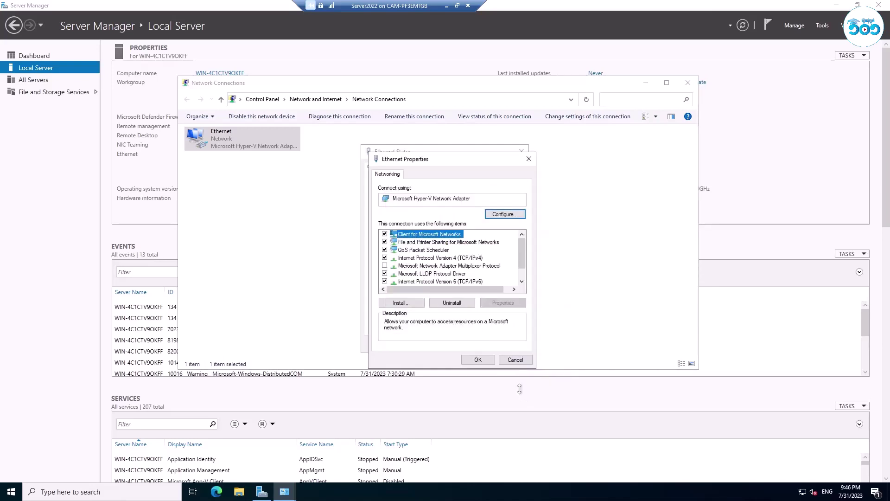
{"action": "left_click", "coordinate": [478, 360]}
{"action": "left_click", "coordinate": [509, 346]}
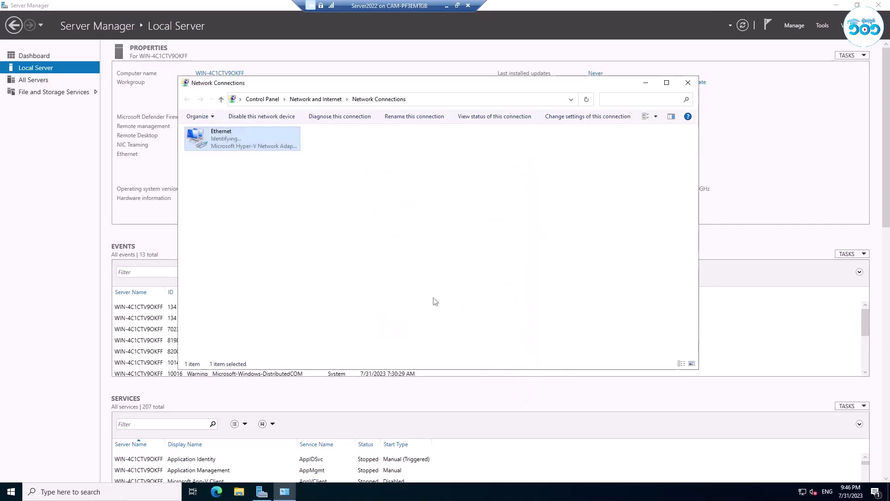
{"action": "left_click", "coordinate": [687, 84]}
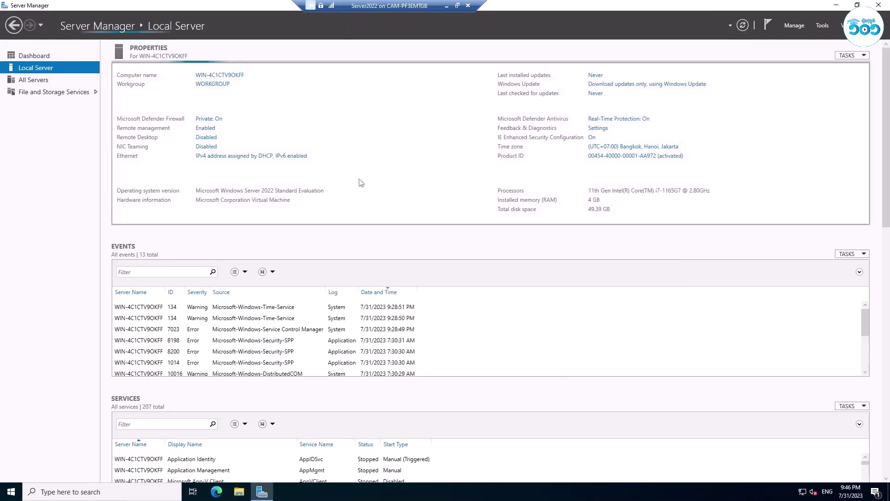
Uncheck Internet Protocol Version 6 in Ethernet Properties and close the network windows.
{"action": "left_click", "coordinate": [229, 160]}
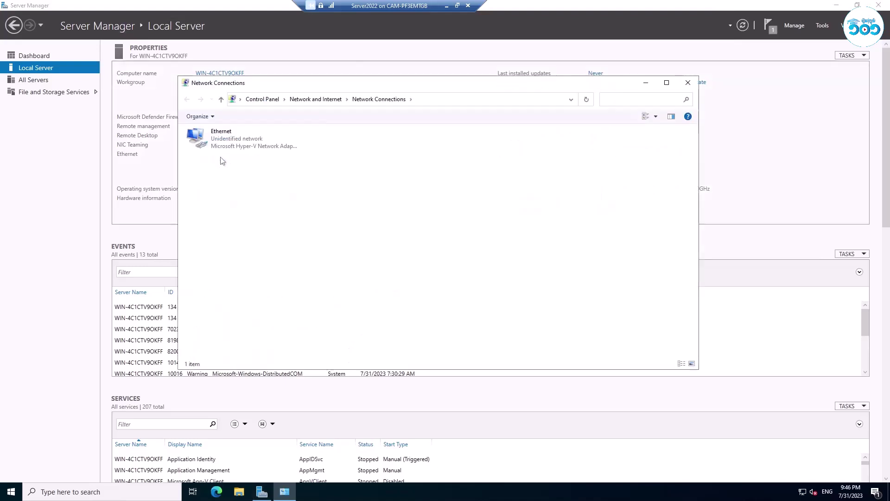
{"action": "double_click", "coordinate": [233, 146]}
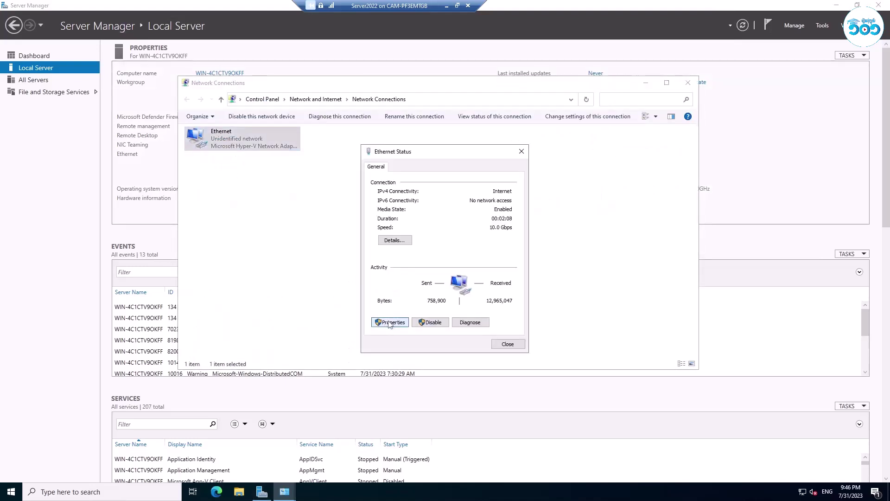
{"action": "left_click", "coordinate": [389, 322]}
{"action": "scroll", "coordinate": [418, 265], "scroll_direction": "down", "scroll_amount": 1}
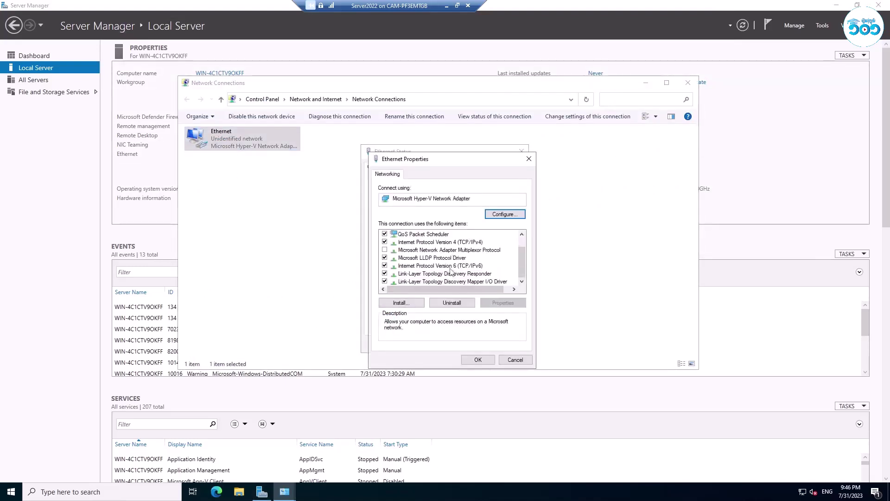
{"action": "left_click", "coordinate": [384, 267]}
{"action": "left_click", "coordinate": [477, 359]}
{"action": "left_click", "coordinate": [508, 344]}
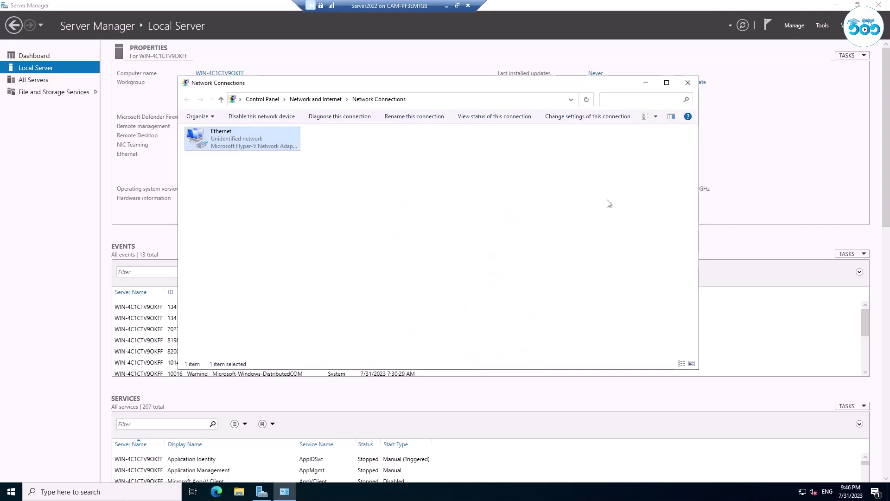
{"action": "left_click", "coordinate": [688, 82]}
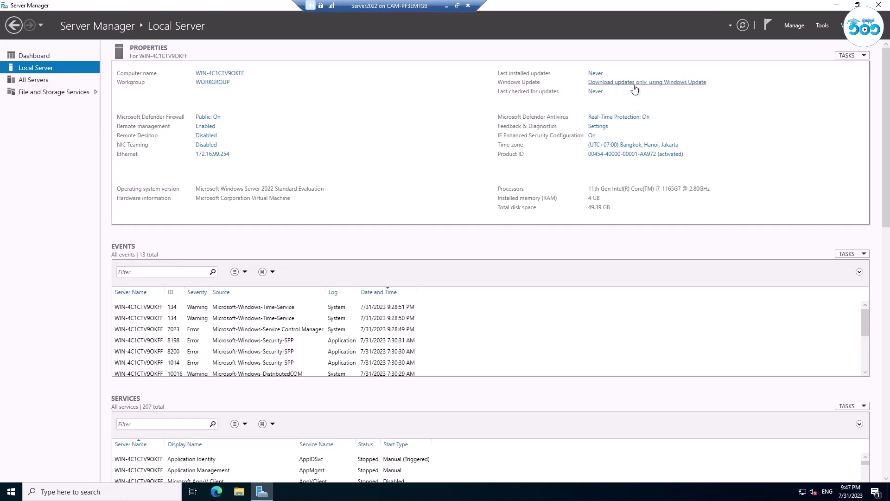
Confirm DC1 is the pending computer name in System Properties, closing without changes.
{"action": "left_click", "coordinate": [238, 74]}
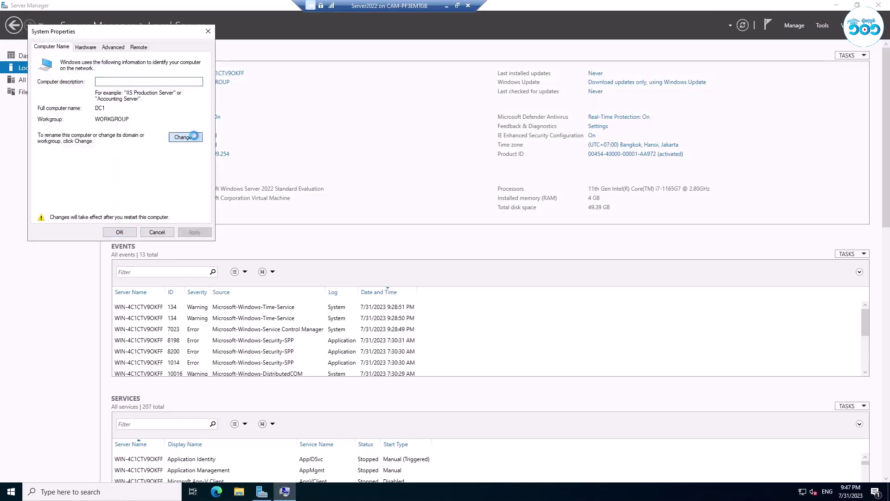
{"action": "left_click", "coordinate": [190, 137]}
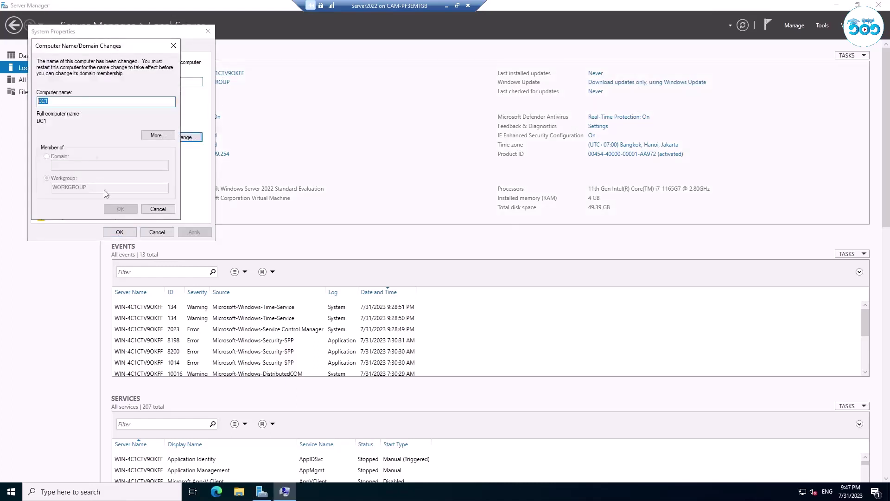
{"action": "left_click", "coordinate": [151, 209]}
{"action": "left_click", "coordinate": [130, 232]}
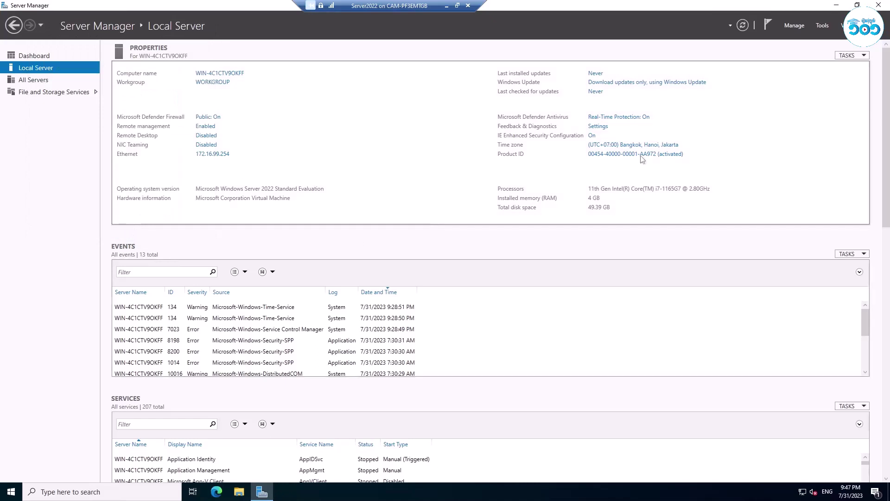
Restart the server from the Start menu with the Other (Planned) shutdown reason.
{"action": "right_click", "coordinate": [14, 493]}
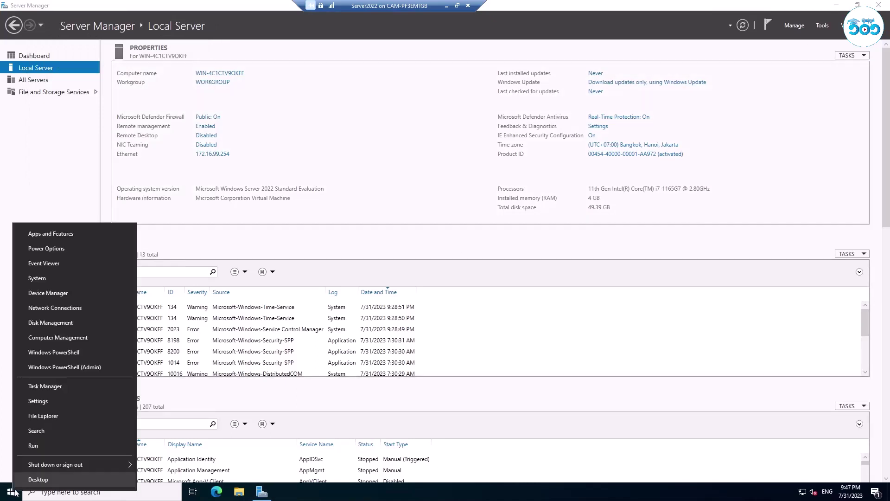
{"action": "mouse_move", "coordinate": [110, 464]}
{"action": "left_click", "coordinate": [155, 464]}
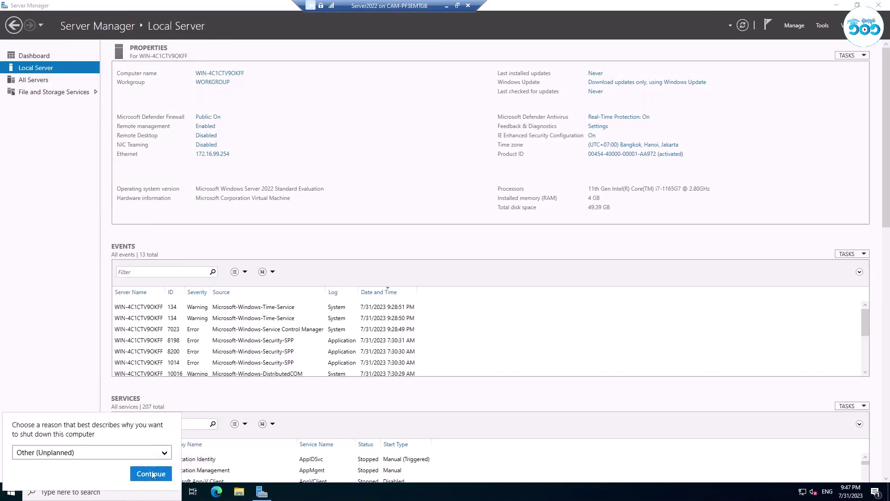
{"action": "left_click", "coordinate": [101, 452]}
{"action": "left_click", "coordinate": [99, 452]}
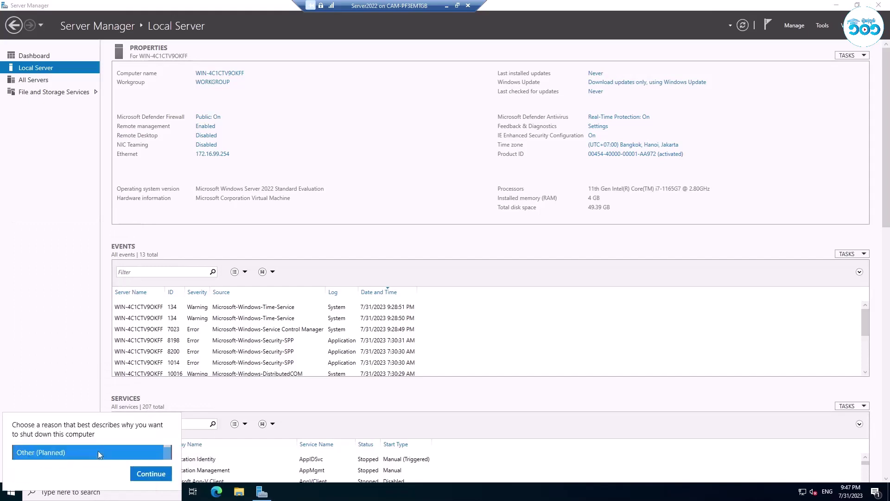
{"action": "left_click", "coordinate": [74, 451]}
{"action": "left_click", "coordinate": [69, 452]}
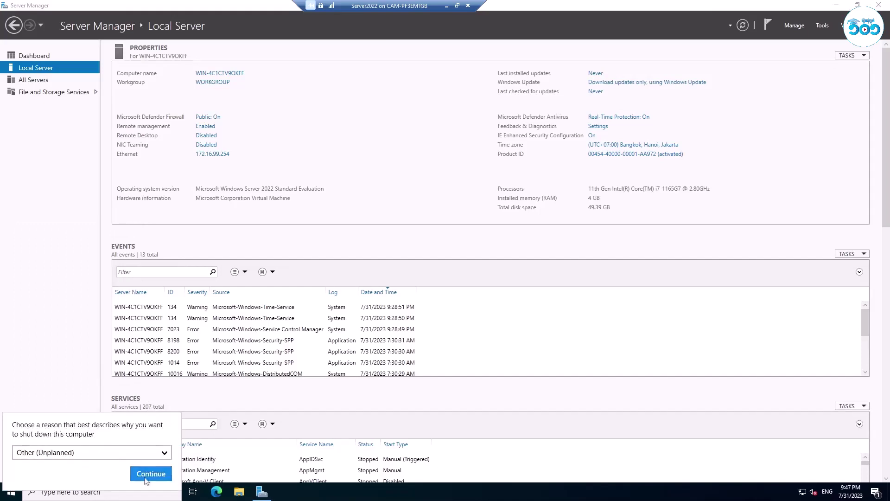
{"action": "left_click", "coordinate": [155, 473]}
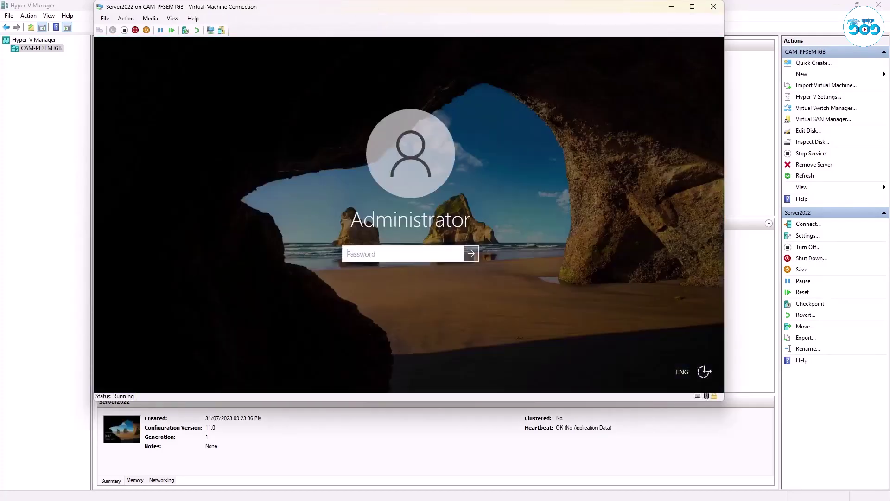
Sign back in with the administrator password and show the VM full screen.
{"action": "type", "text": "****"}
{"action": "key", "text": "Return"}
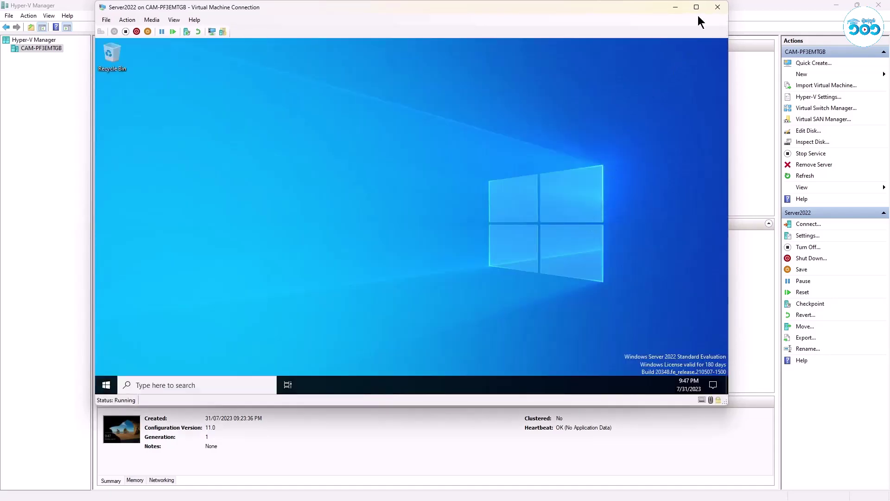
{"action": "left_click", "coordinate": [696, 8]}
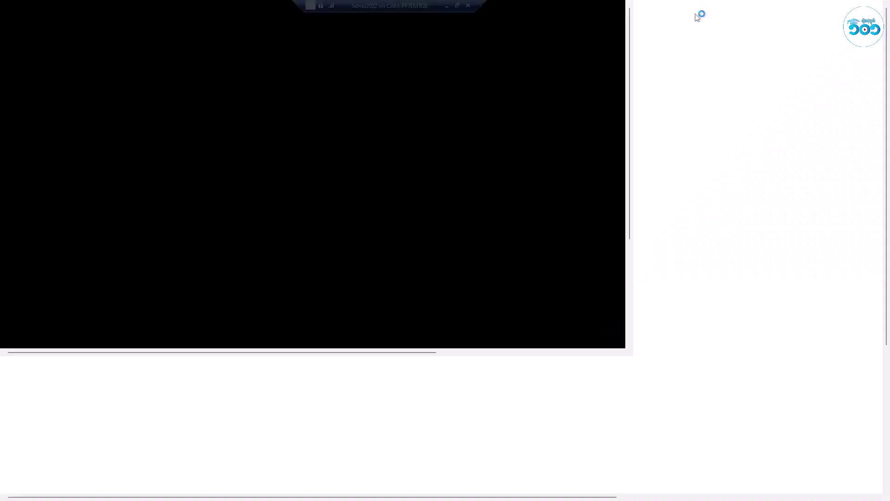
{"action": "right_click", "coordinate": [355, 145]}
{"action": "right_click", "coordinate": [378, 177]}
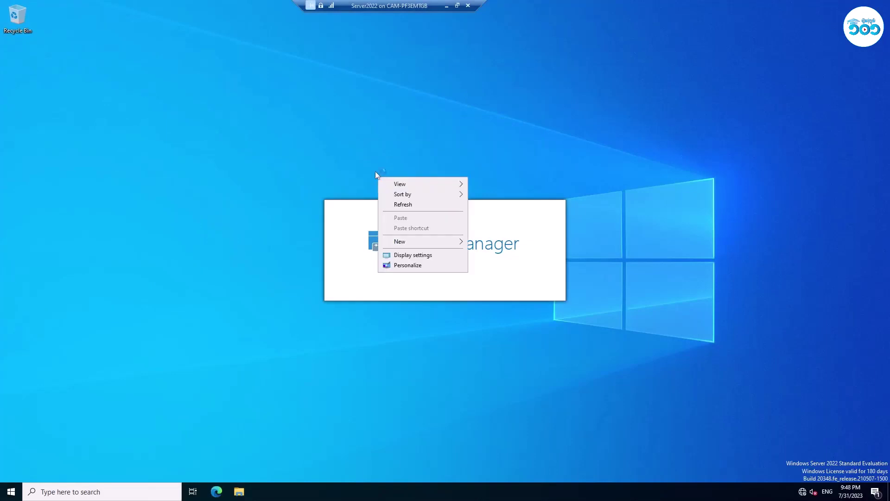
{"action": "left_click", "coordinate": [403, 204]}
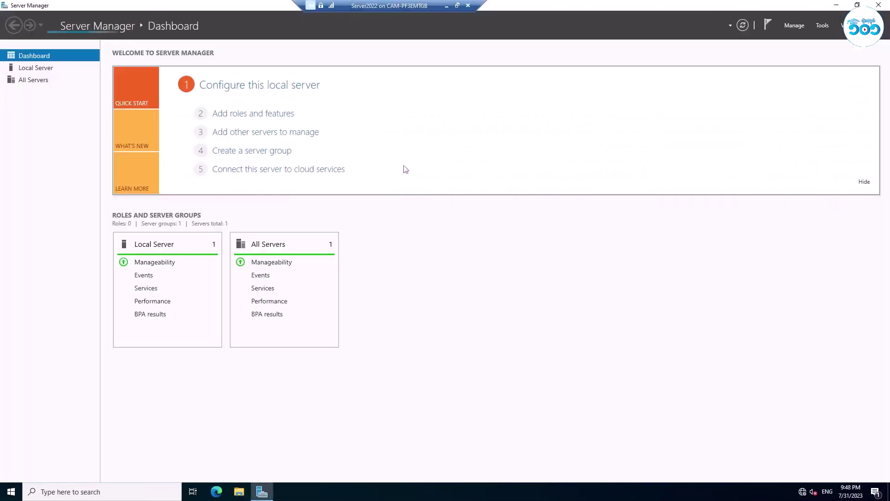
Open Local Server properties and verify in System Properties that the computer is named DC1.
{"action": "left_click", "coordinate": [35, 68]}
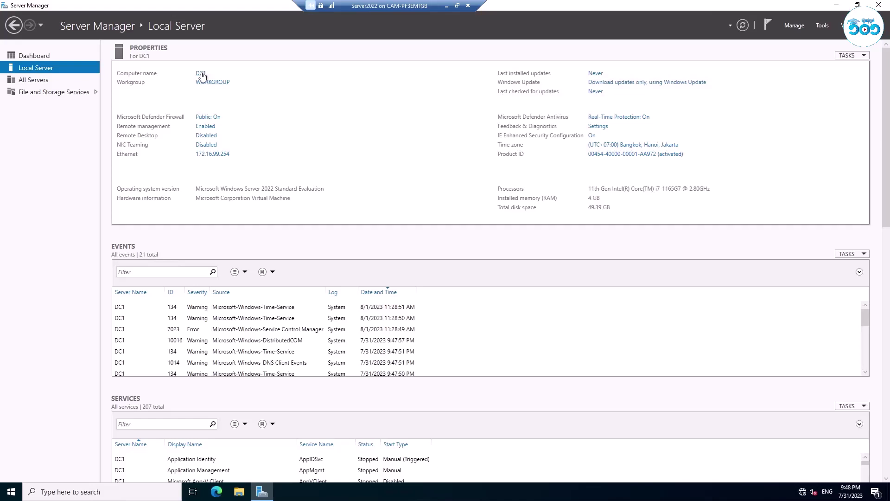
{"action": "left_click", "coordinate": [201, 74]}
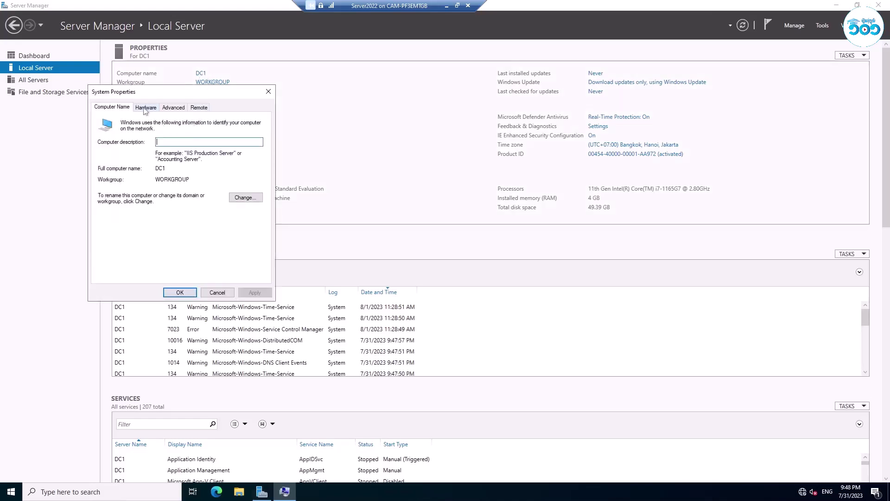
{"action": "left_click_drag", "start_coordinate": [198, 96], "coordinate": [282, 106]}
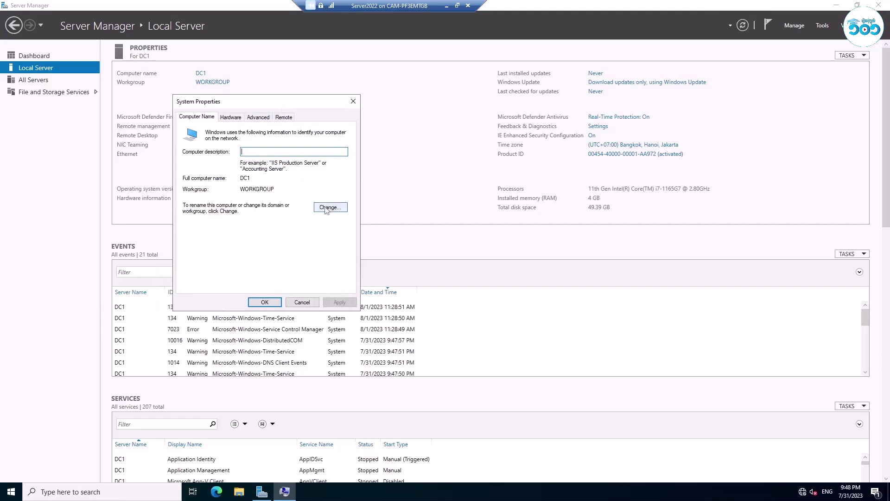
{"action": "left_click", "coordinate": [353, 101]}
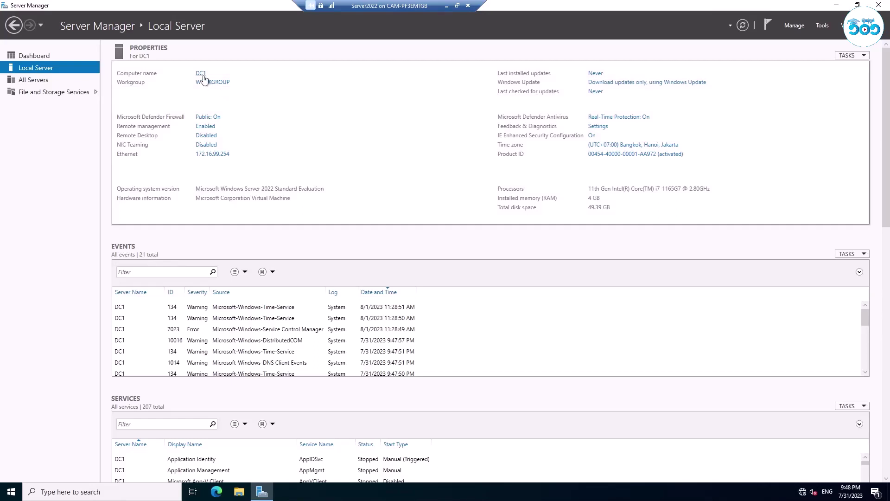
{"action": "left_click", "coordinate": [203, 74]}
{"action": "left_click", "coordinate": [276, 221]}
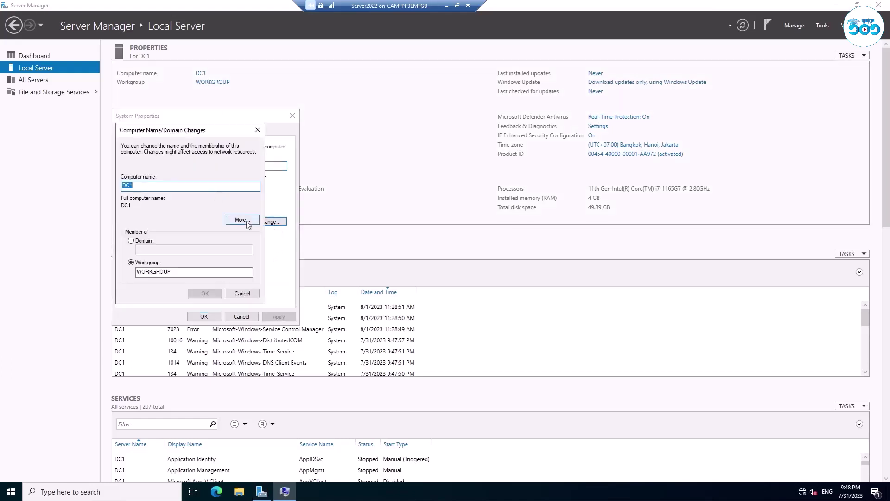
{"action": "left_click", "coordinate": [242, 293]}
{"action": "left_click", "coordinate": [204, 317]}
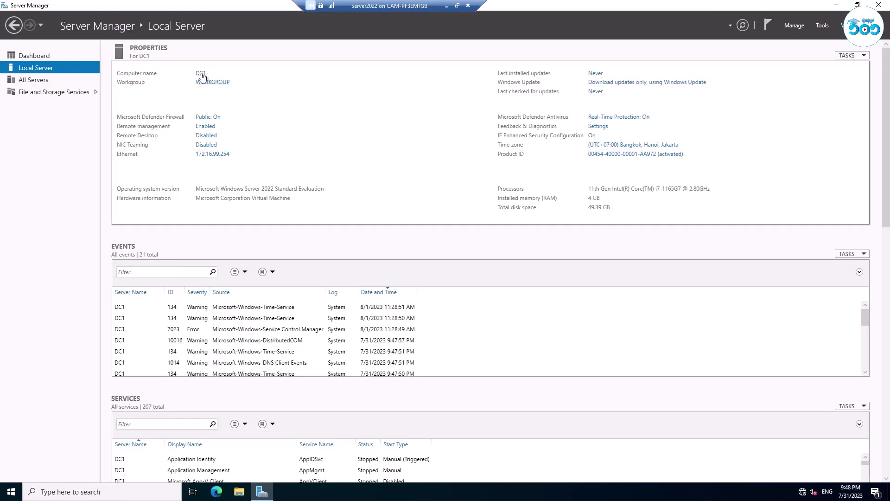
Check the Ethernet adapter in Network Connections, then close the window.
{"action": "scroll", "coordinate": [454, 222], "scroll_direction": "down", "scroll_amount": 1}
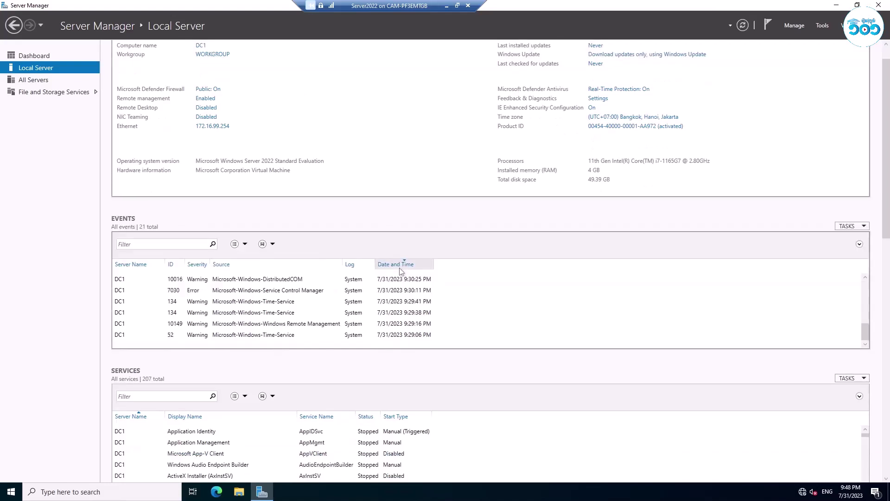
{"action": "scroll", "coordinate": [705, 374], "scroll_direction": "up", "scroll_amount": 1}
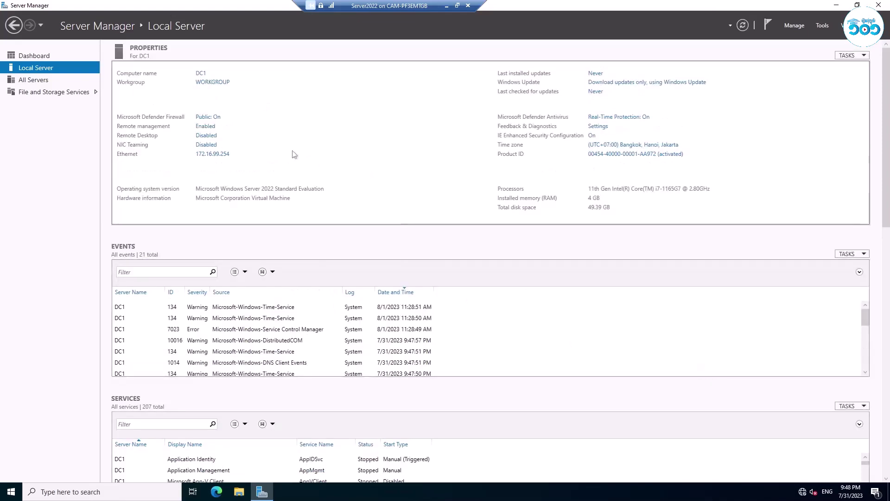
{"action": "left_click", "coordinate": [215, 159]}
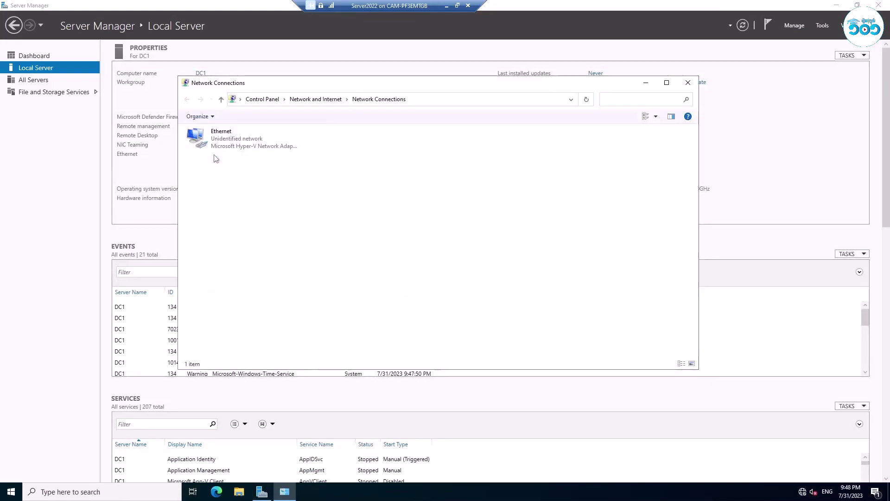
{"action": "left_click", "coordinate": [689, 83]}
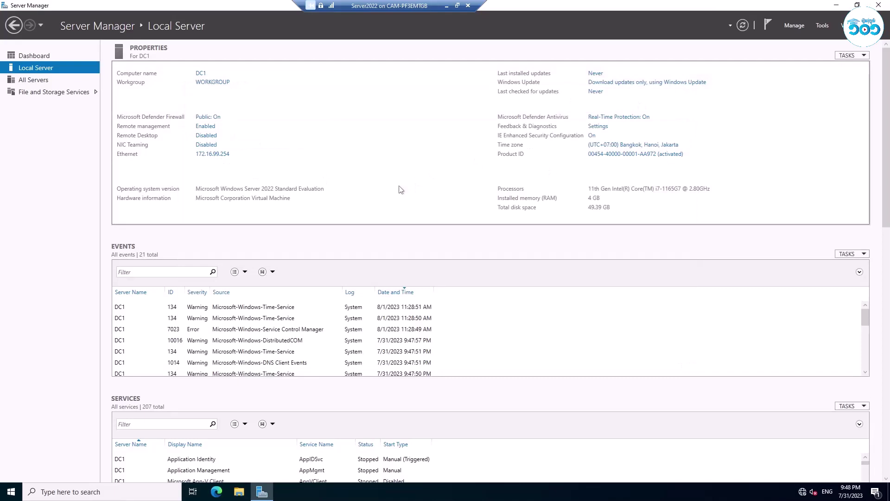